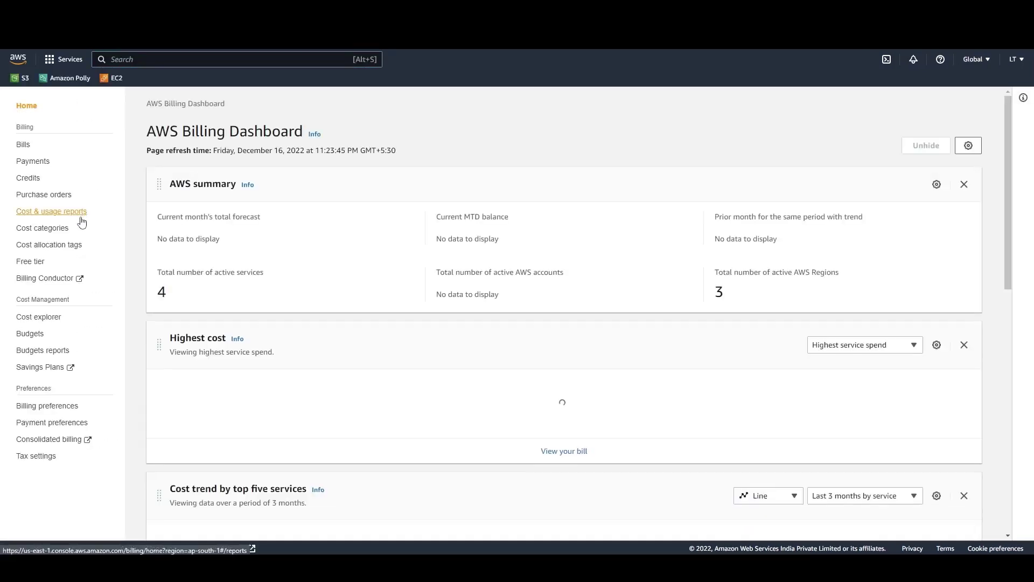
Start a new AWS Cost and Usage Report and name it aquilademoreport
click(82, 215)
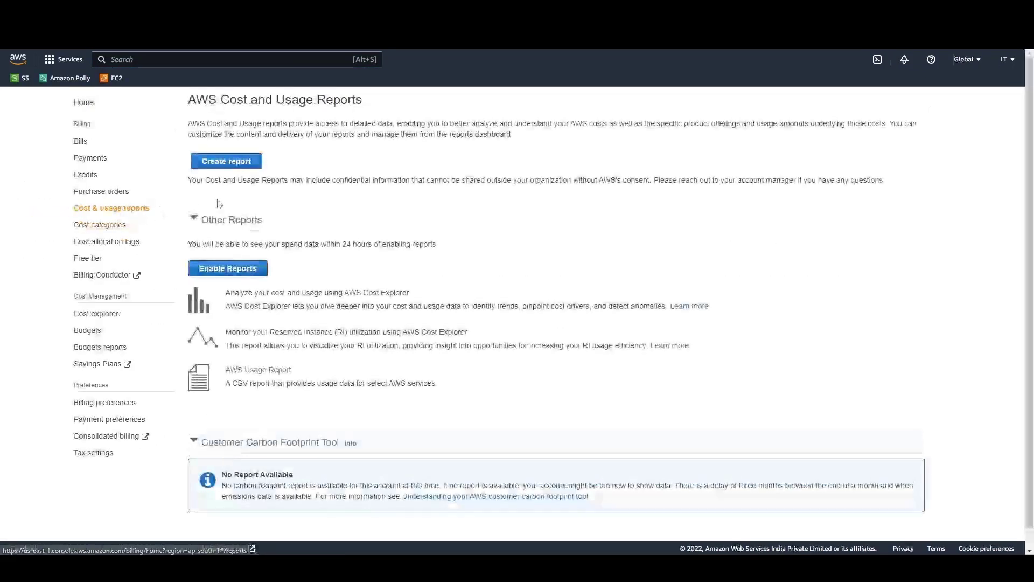
click(251, 171)
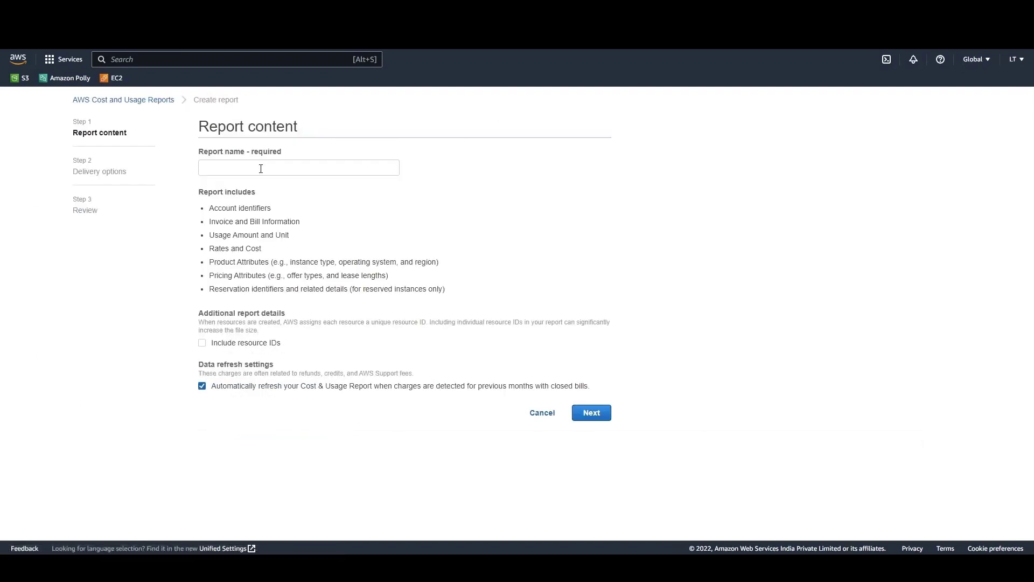
click(260, 168)
text(aquilademorepor)
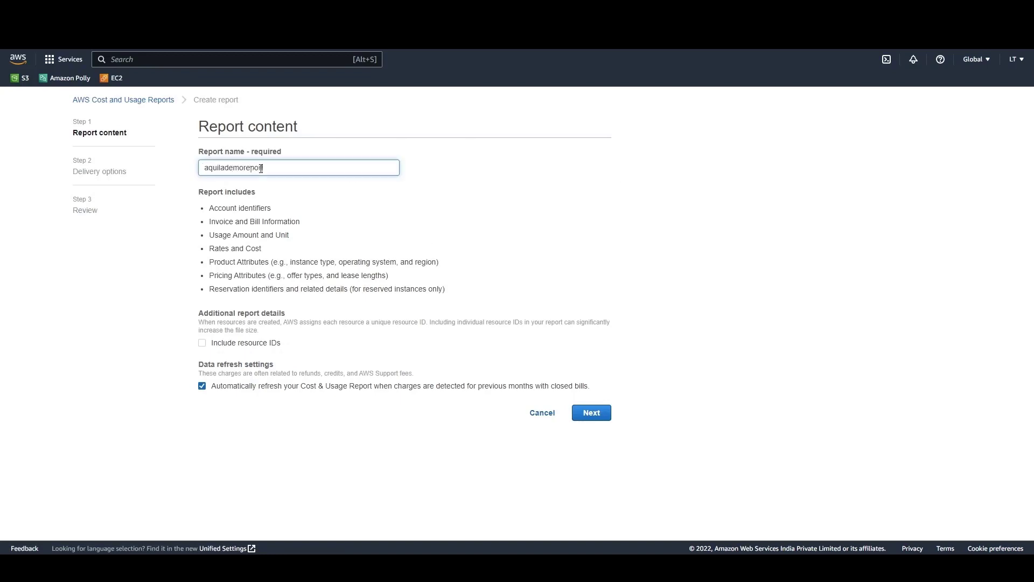
text(t)
Include resource IDs in the report content and continue to the delivery options
drag(214, 352, 278, 357)
click(198, 359)
click(203, 344)
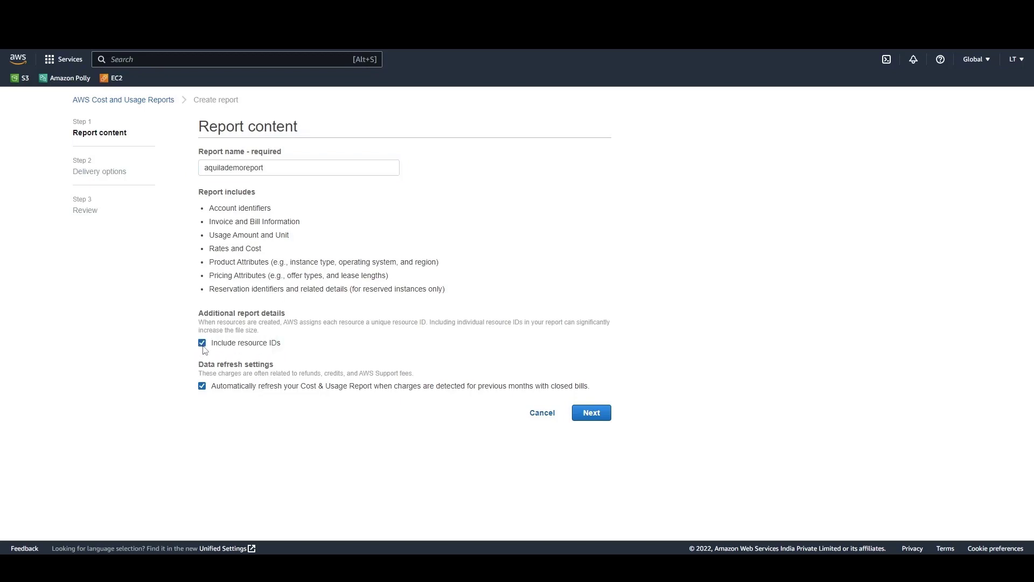
click(596, 421)
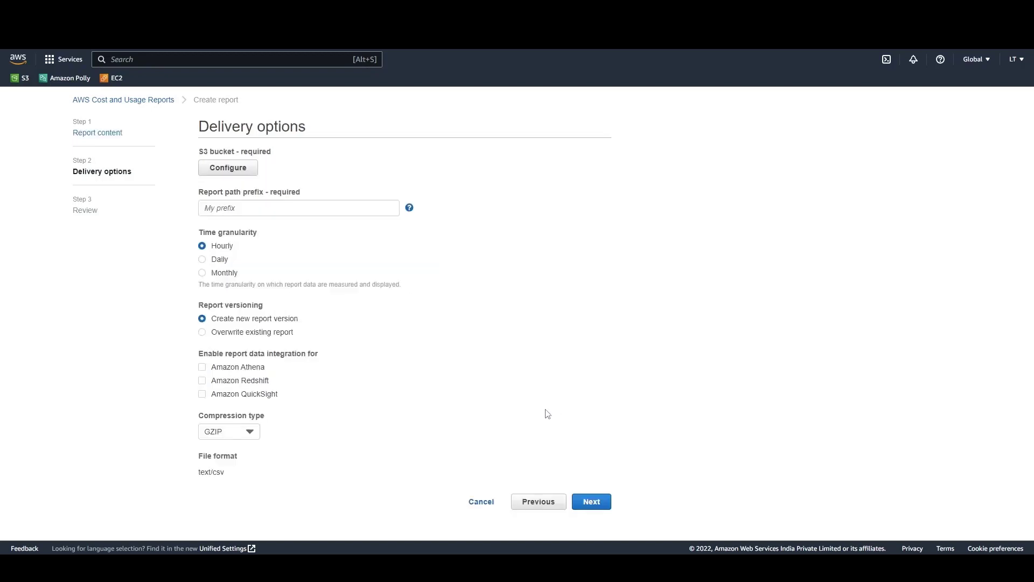
Configure the report's delivery to a newly created S3 bucket named aquilademobucket
click(229, 169)
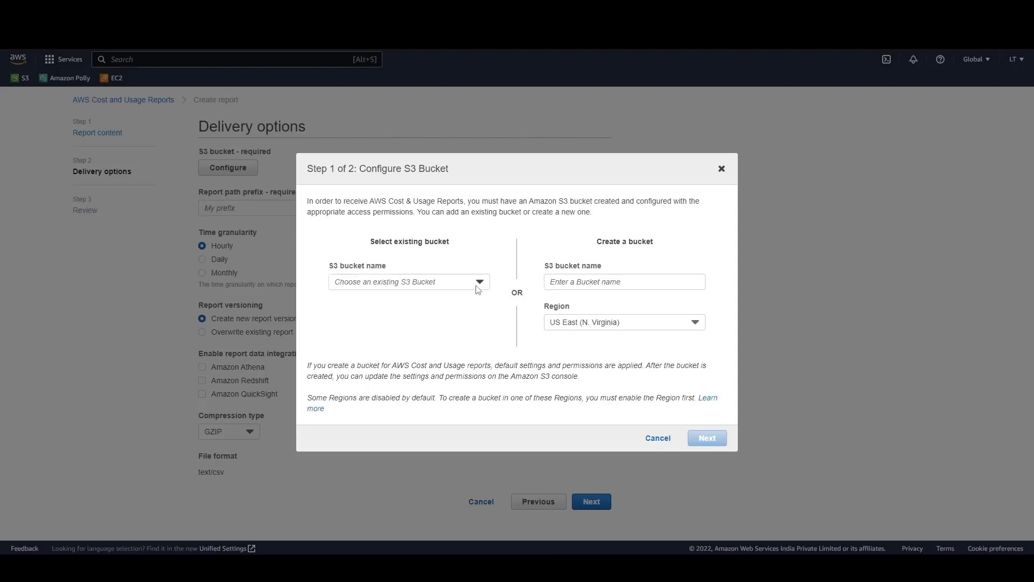
click(477, 289)
click(502, 277)
click(586, 282)
text(aquilademobucket)
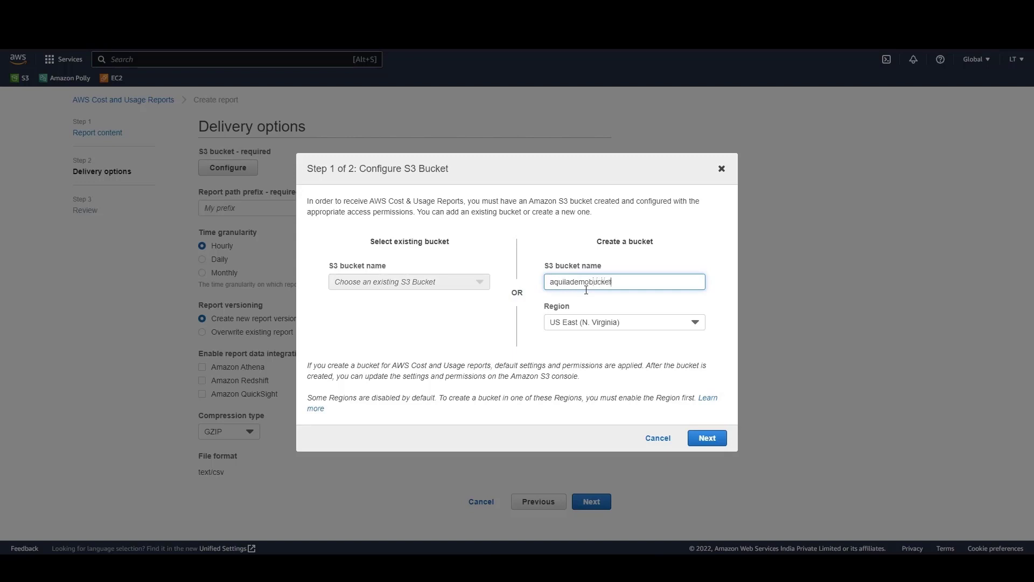
Choose US East (N. Virginia) as the new bucket's region and continue to the policy check
click(514, 328)
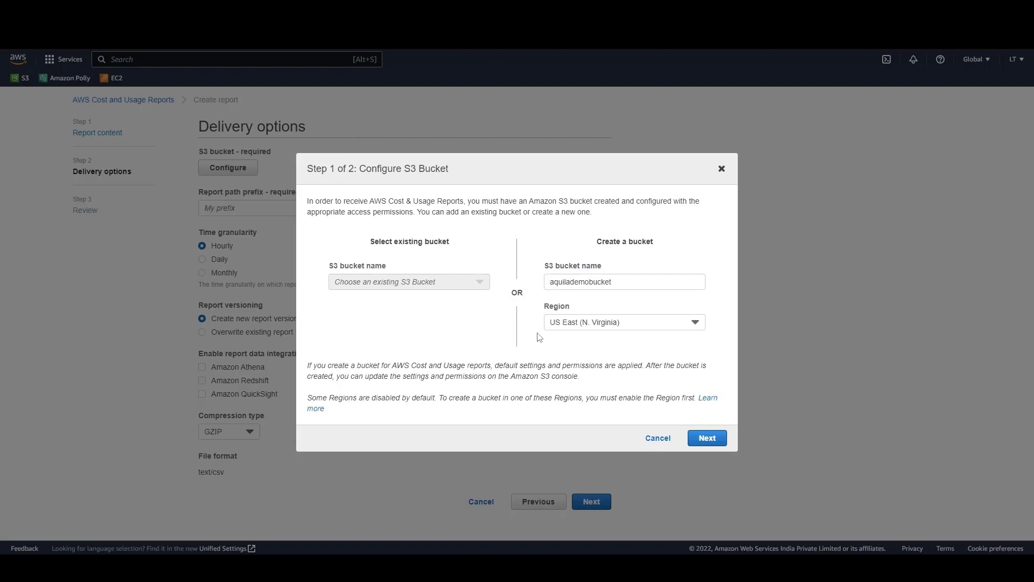
click(621, 326)
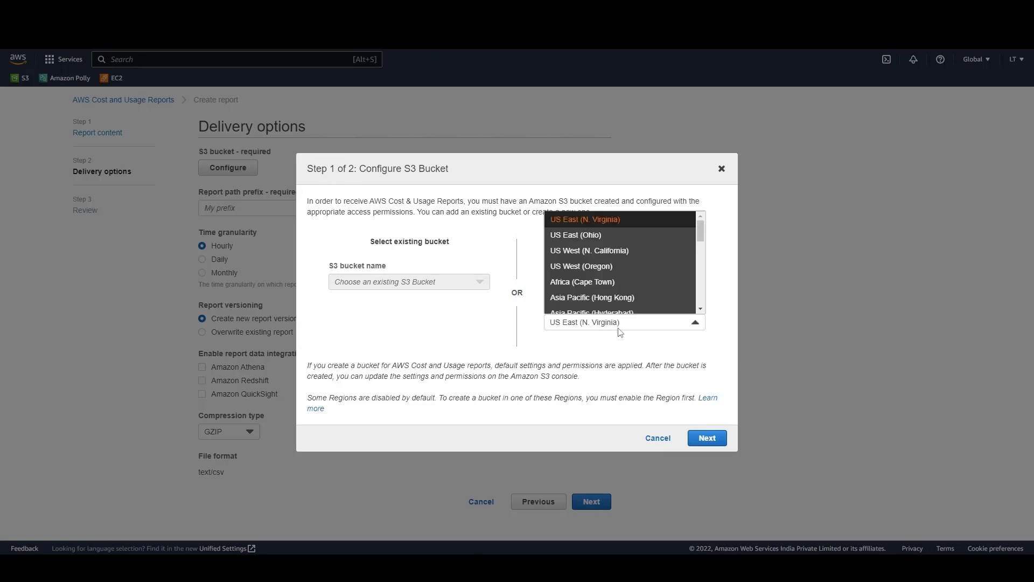
click(626, 224)
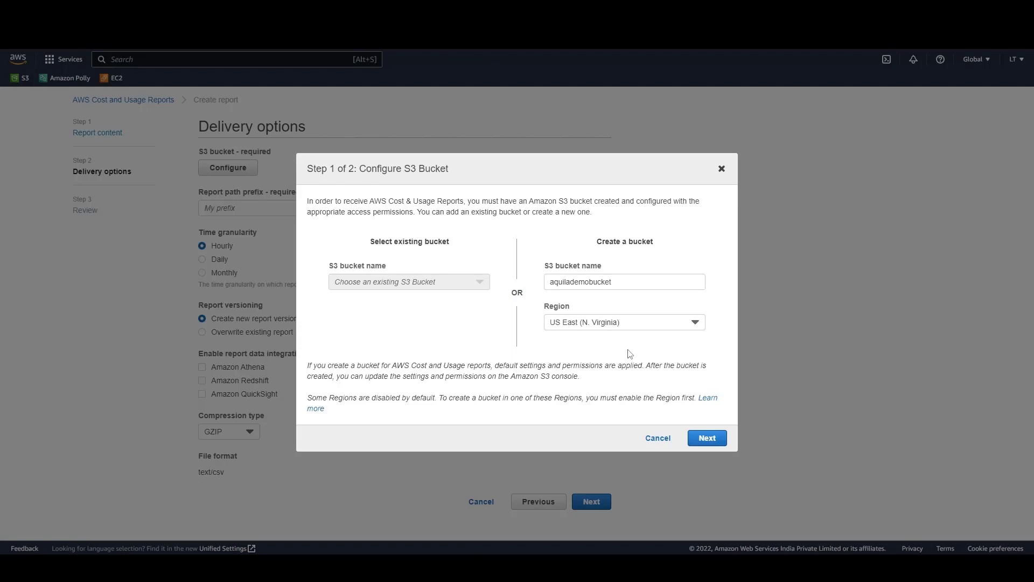
click(706, 439)
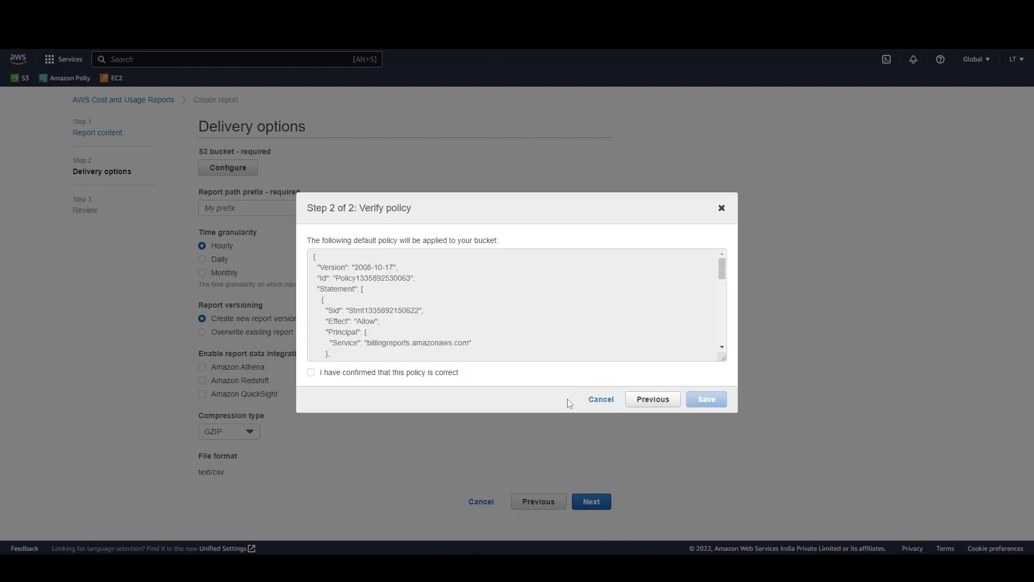
Confirm that the default bucket policy is correct, save it and verify the S3 bucket
click(312, 373)
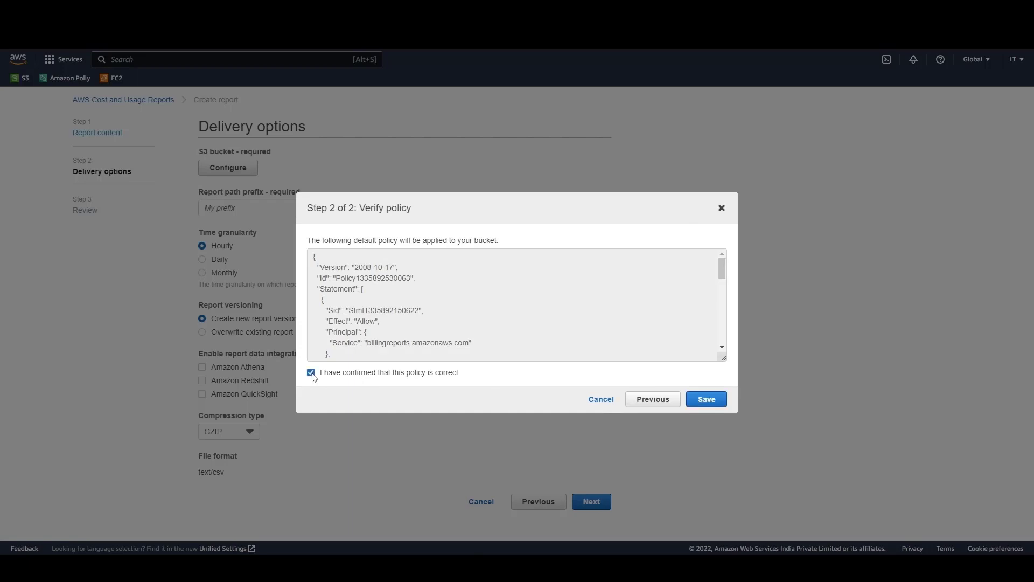
click(706, 402)
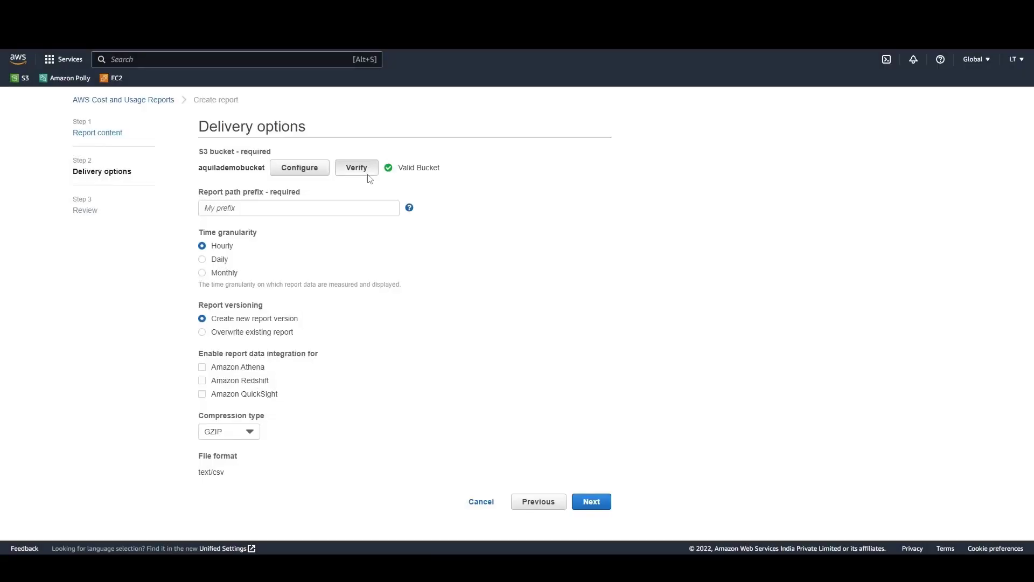
click(368, 172)
Set the report path prefix to aquilademo and the time granularity to Hourly
click(272, 208)
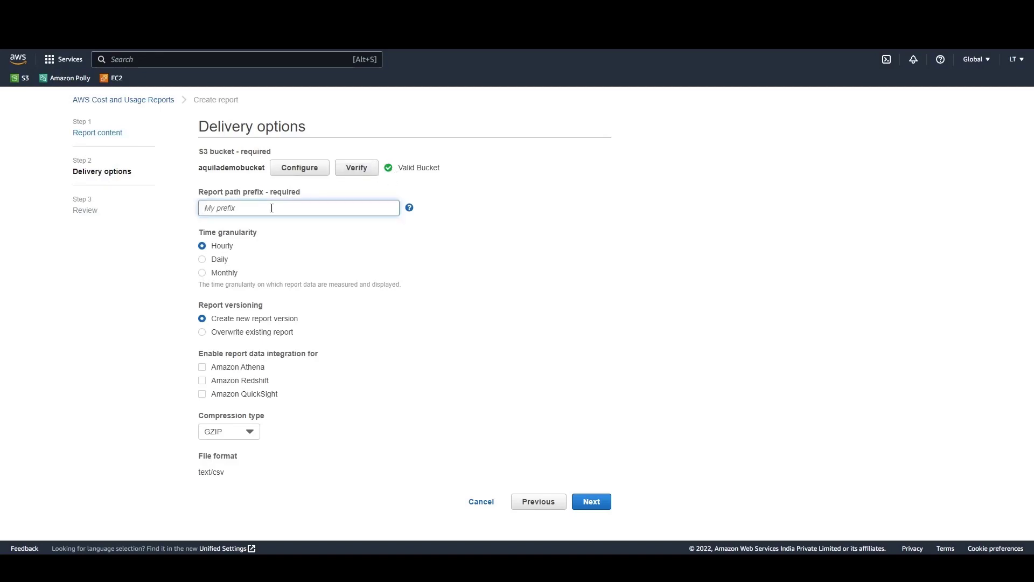
text(aquilademo)
click(202, 248)
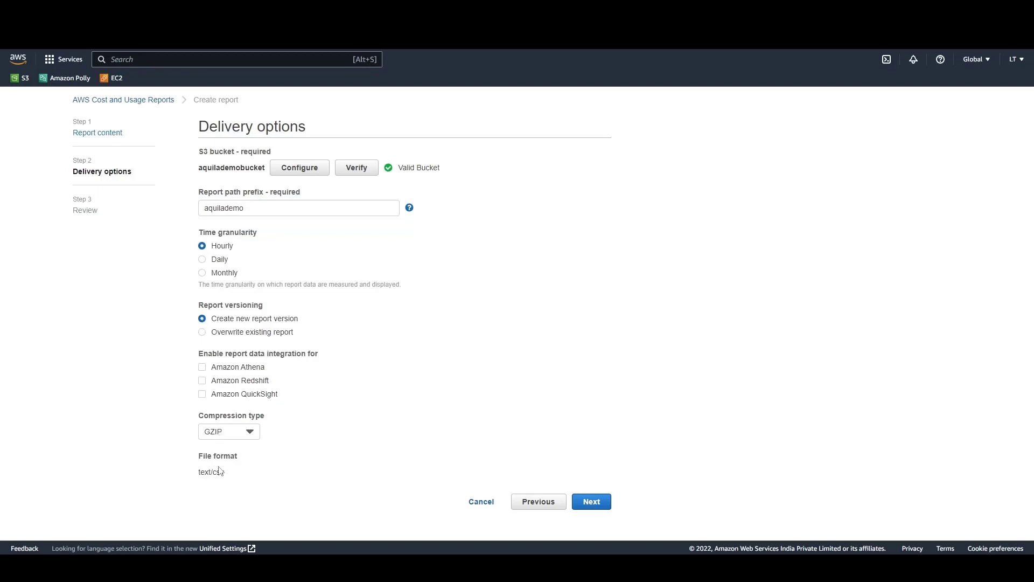
Review the report's content and delivery options and complete the report creation
click(591, 501)
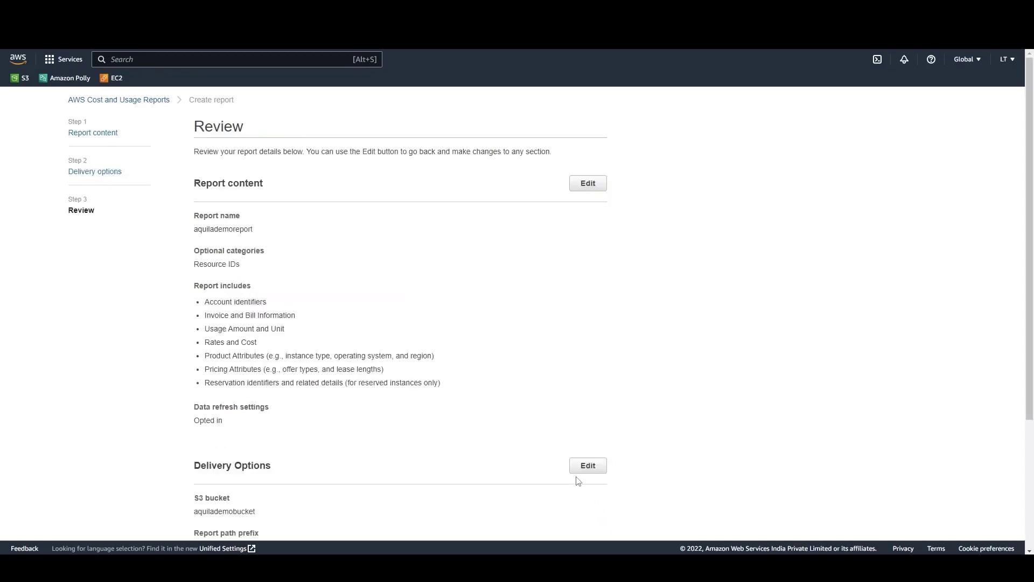
scroll(233, 417, down, 3)
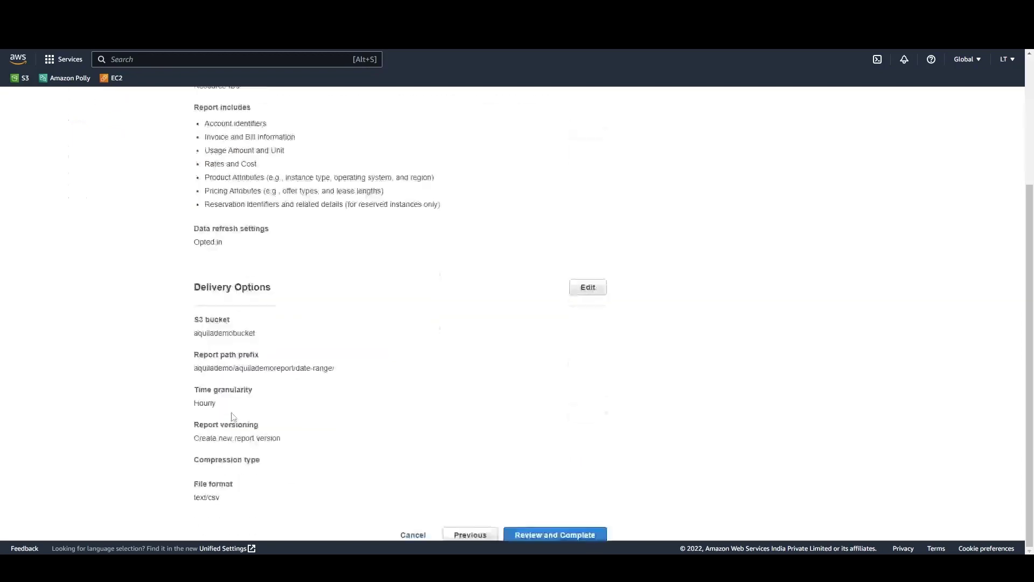
click(542, 533)
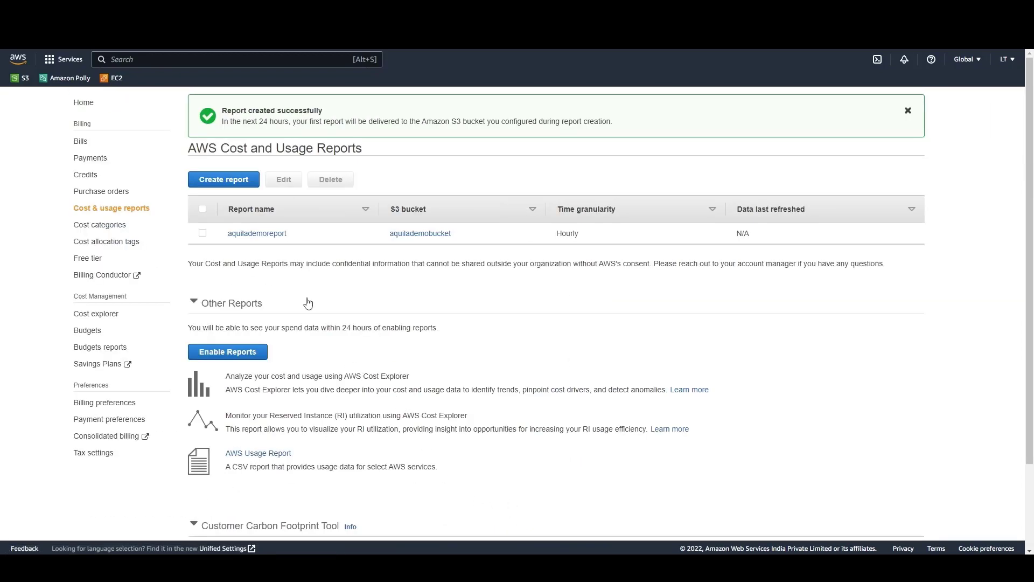
Search the AWS services for cft and open the list of stacks in CloudFormation
click(208, 56)
text(cft)
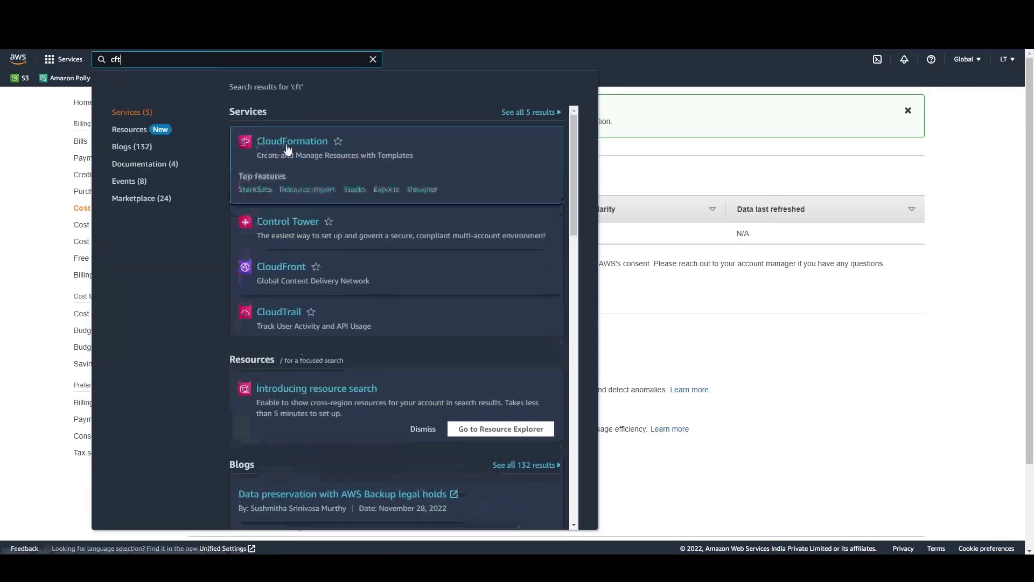
click(289, 149)
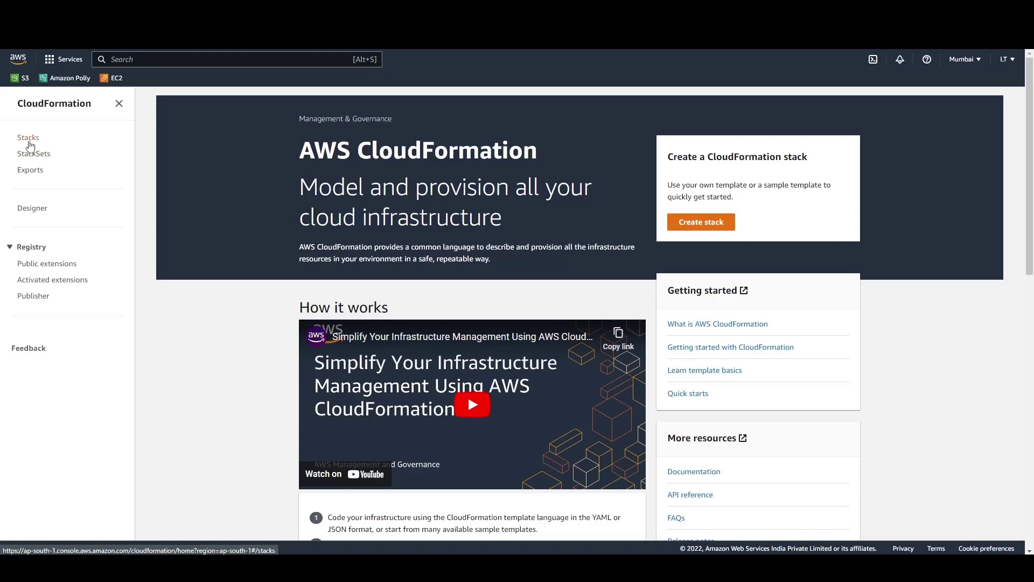
click(30, 144)
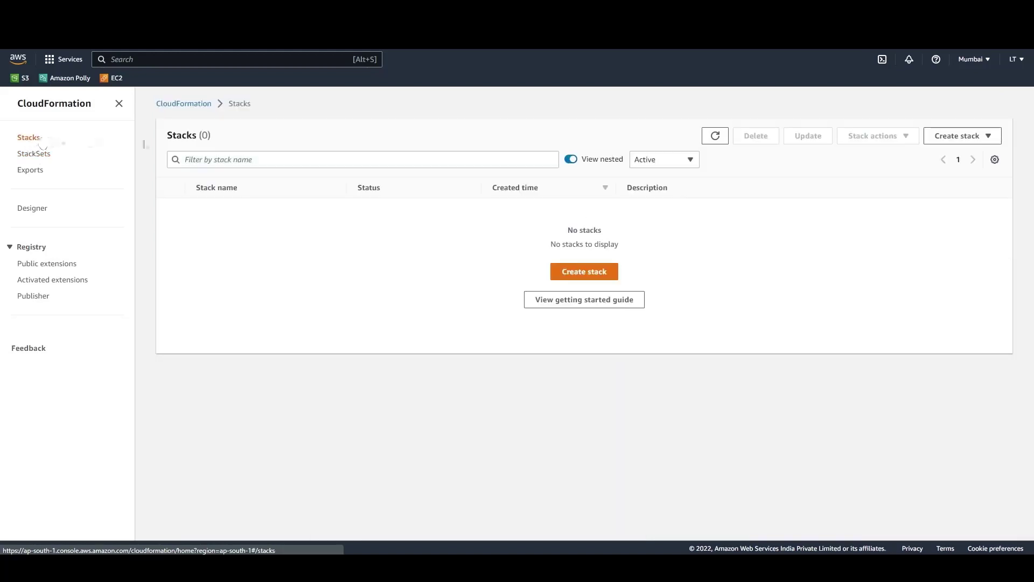
Start a new stack from the uploaded template file AquilaClouds-FinOps-CFT_V9.json and continue to the stack details
click(562, 273)
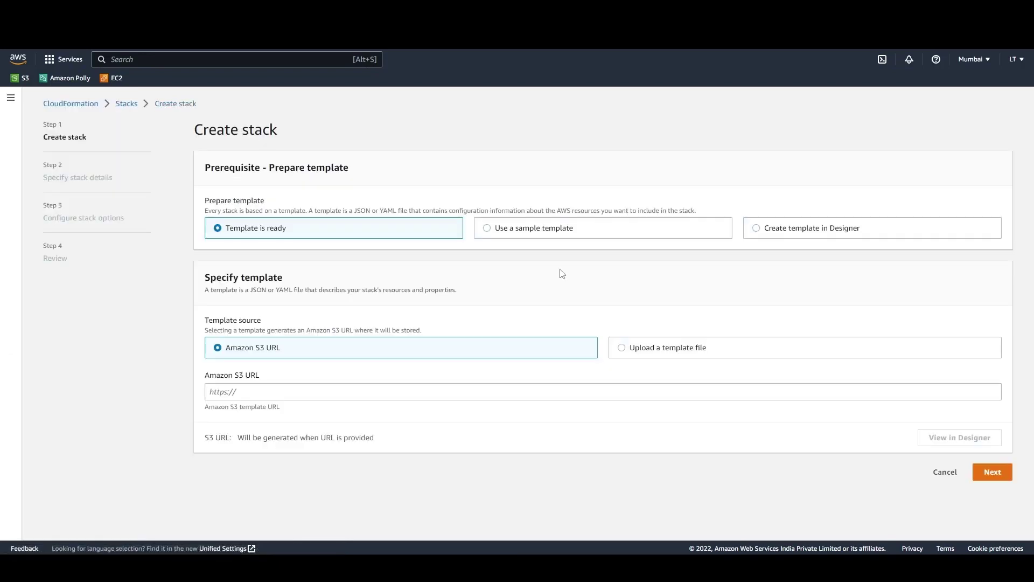
click(631, 353)
click(241, 391)
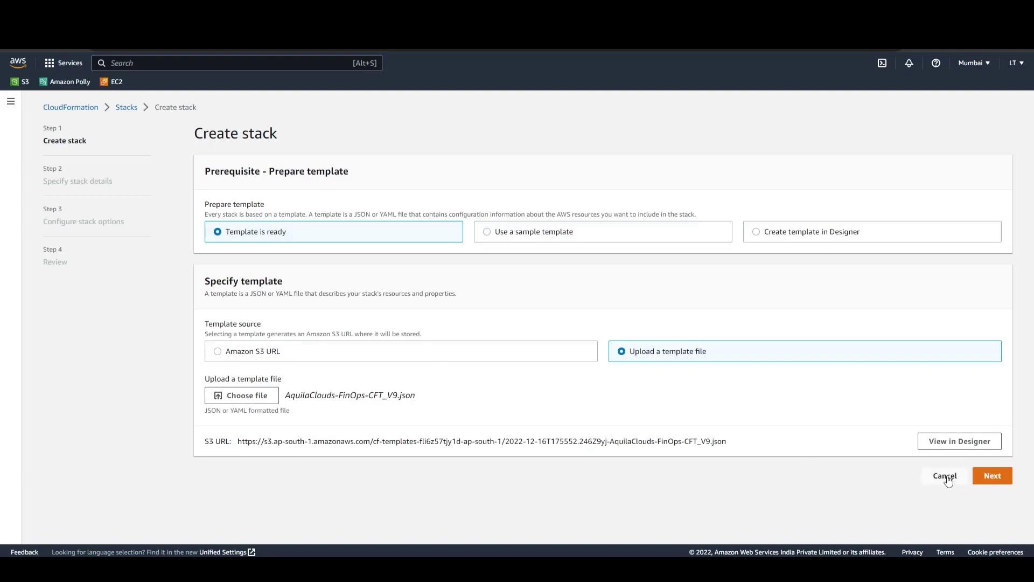
click(995, 483)
Name the stack aquilademostack, set its S3Bucket parameter to aquilademobucket and continue to the stack options
click(260, 221)
text(aquilademostack)
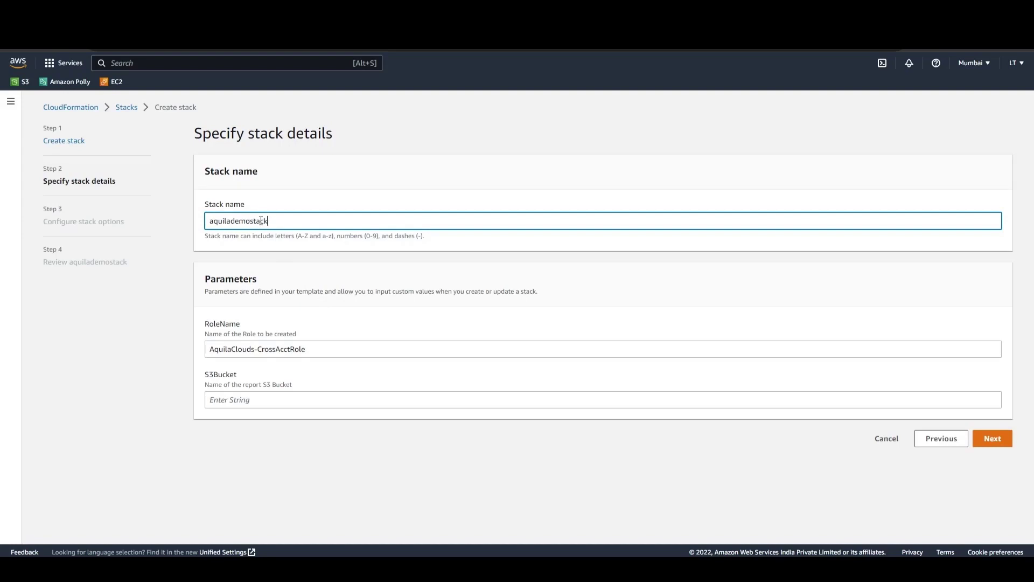
click(314, 399)
text(aqu)
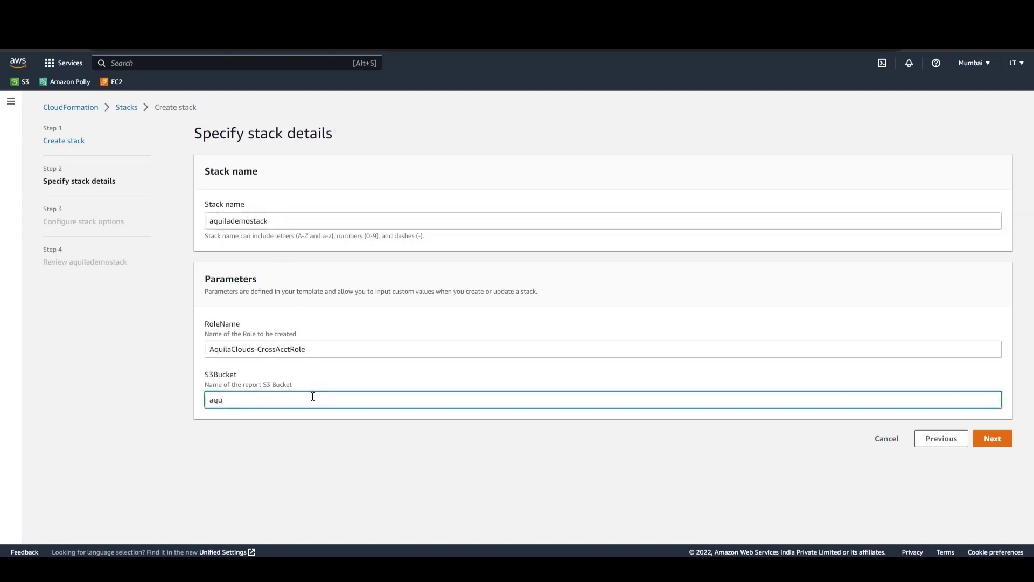
text(ilademobucket)
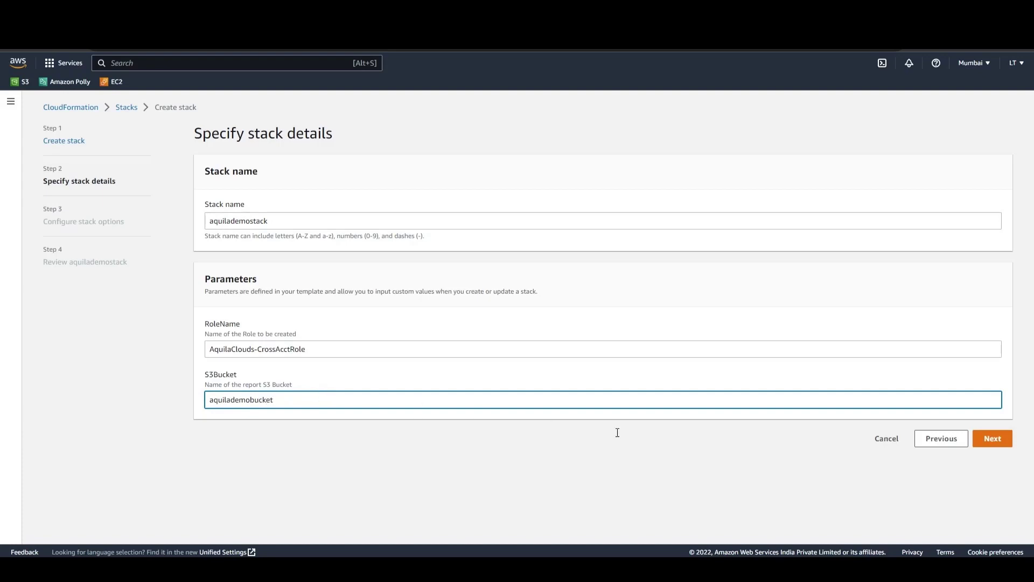
click(980, 444)
Add a stack tag with key aquila and value demo, and continue to the stack review
scroll(251, 379, down, 1)
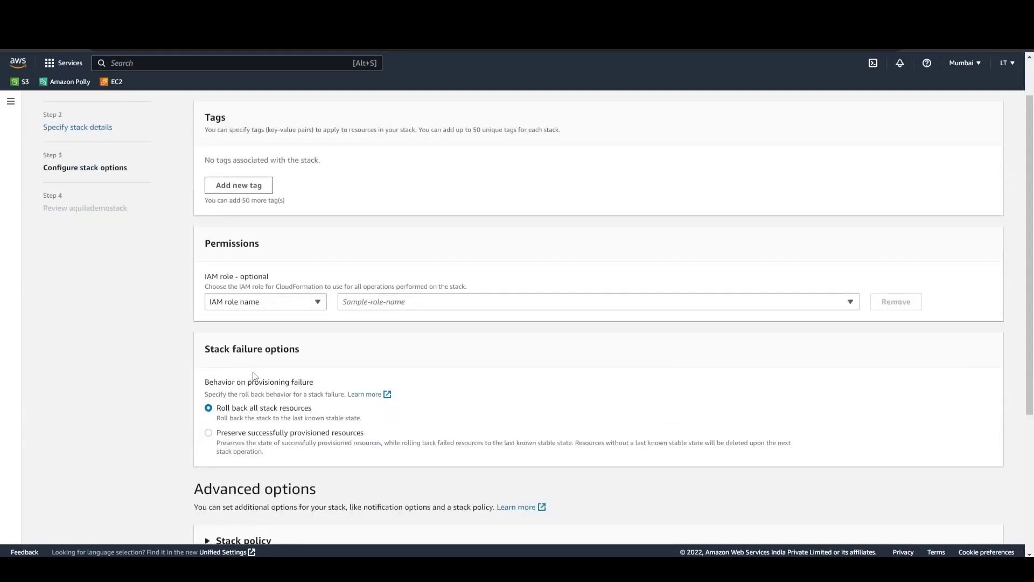
click(232, 186)
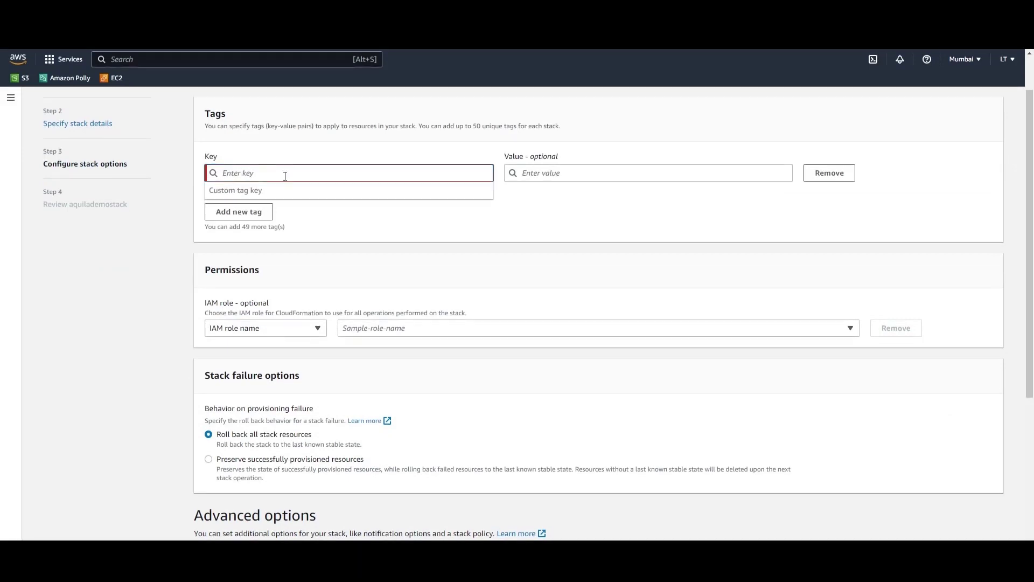
text(a)
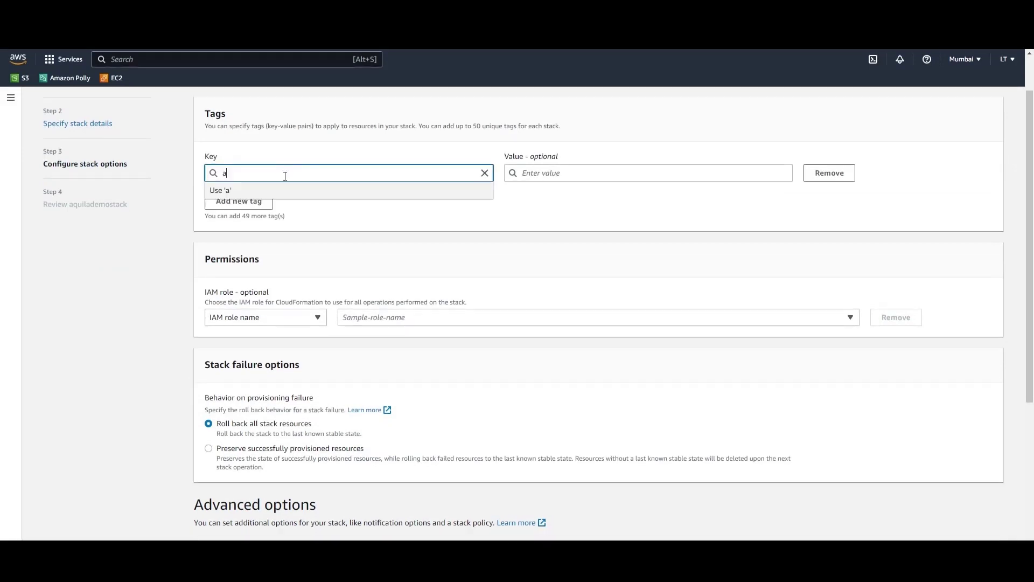
text(quila)
key(Tab)
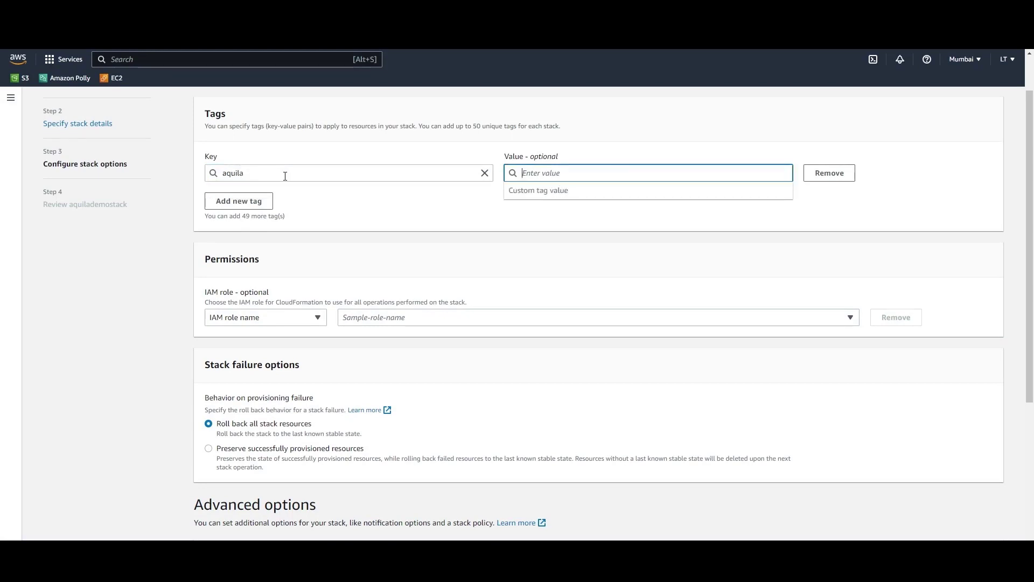
text(demo)
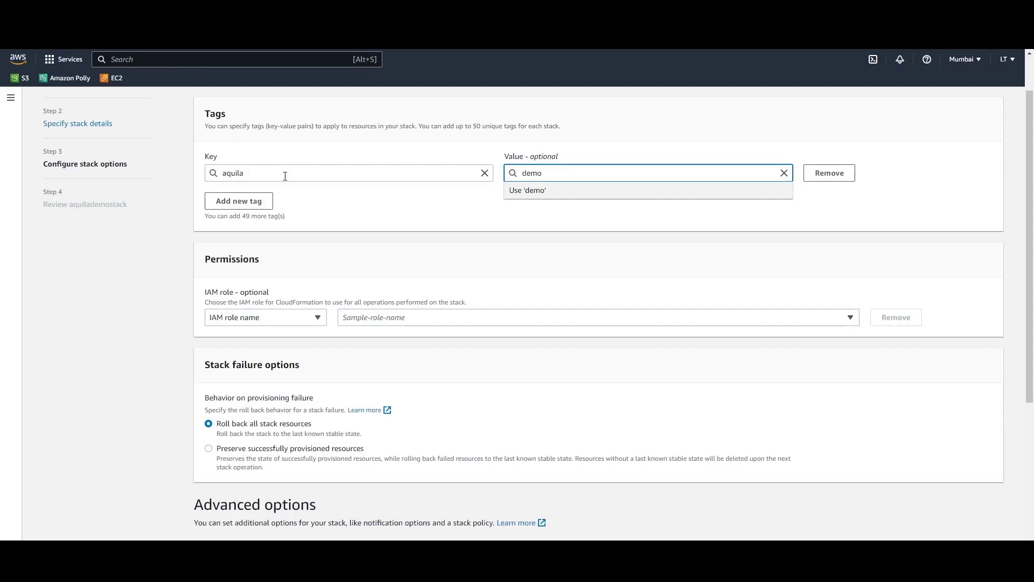
key(Tab)
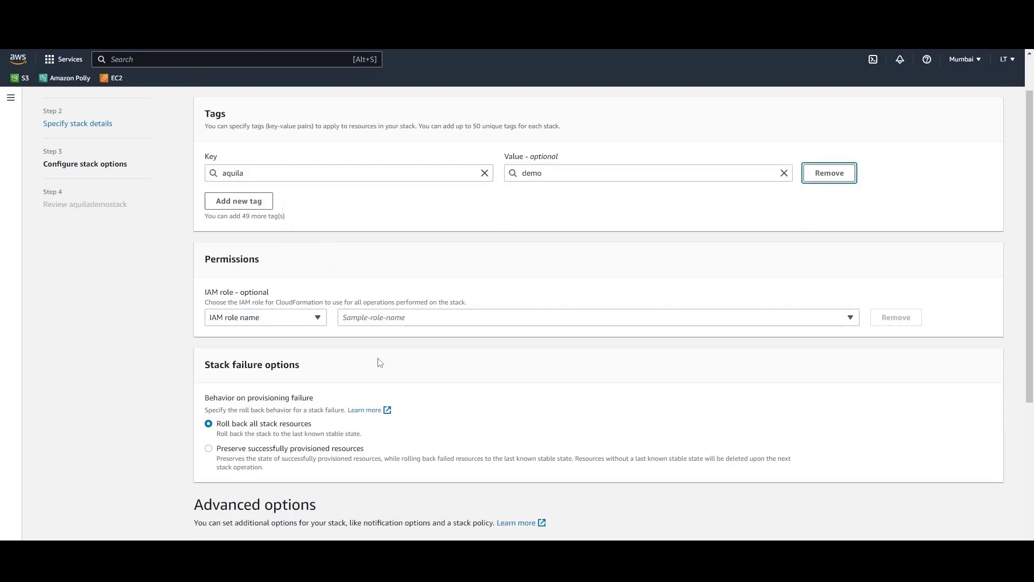
scroll(381, 363, down, 4)
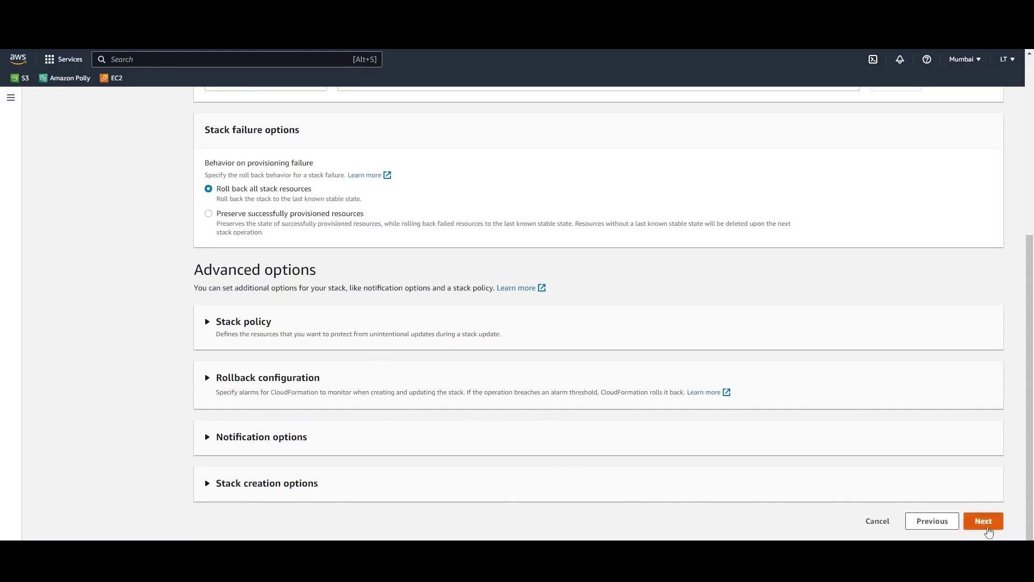
click(984, 521)
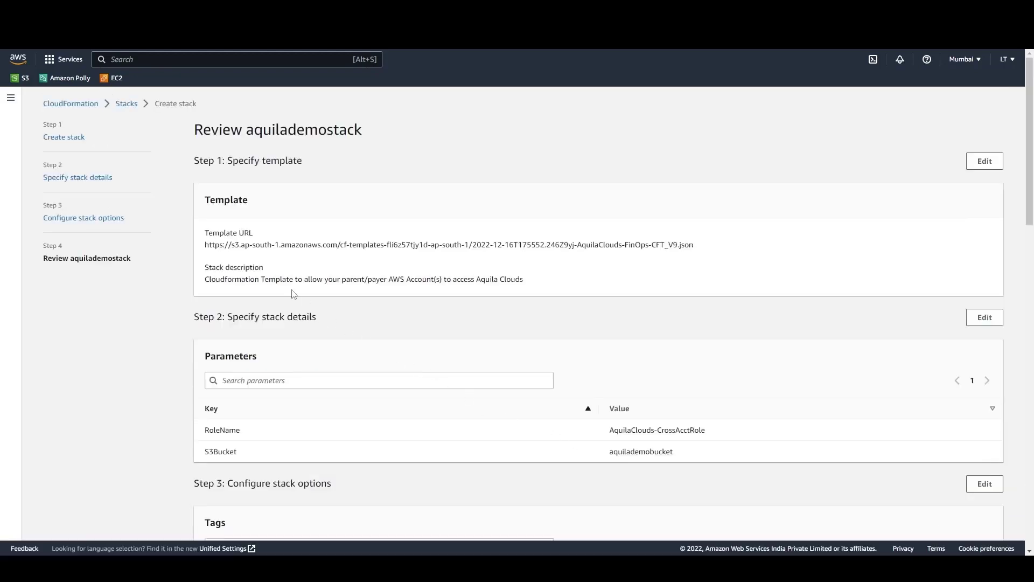
Review the stack settings, acknowledge that CloudFormation might create IAM resources with custom names, and submit the stack
scroll(293, 293, down, 3)
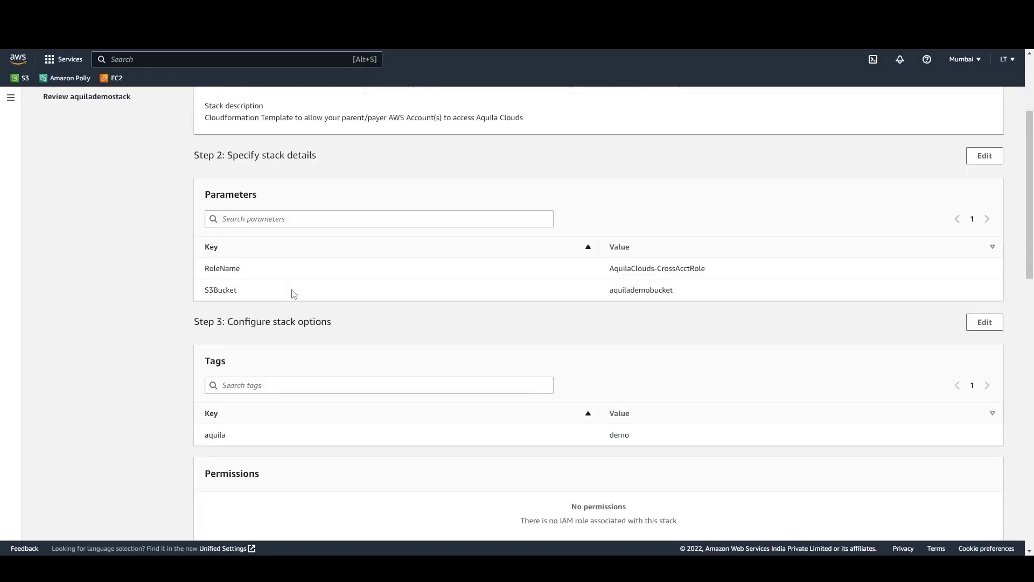
scroll(293, 294, down, 5)
scroll(294, 293, down, 10)
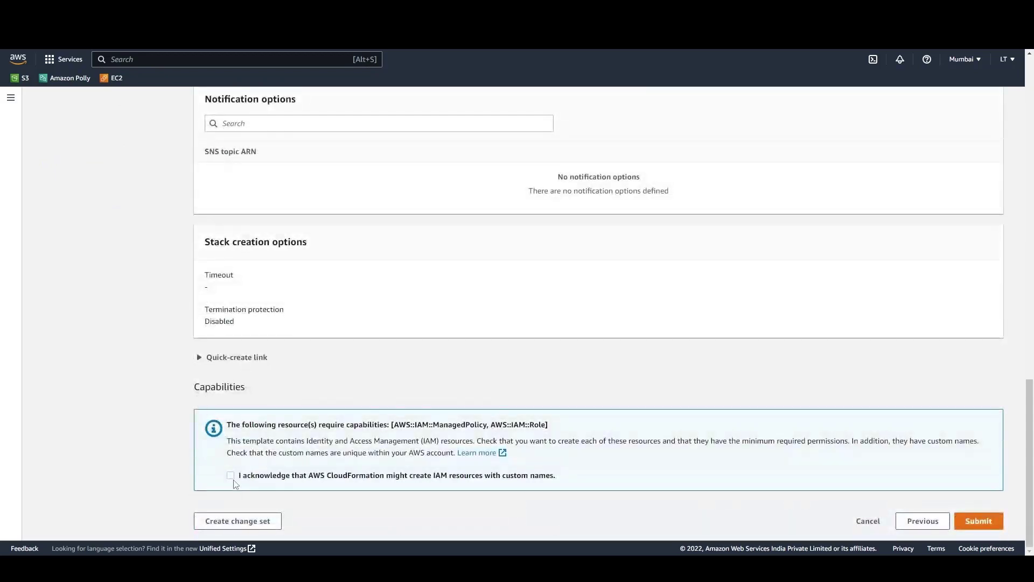
click(230, 475)
click(958, 521)
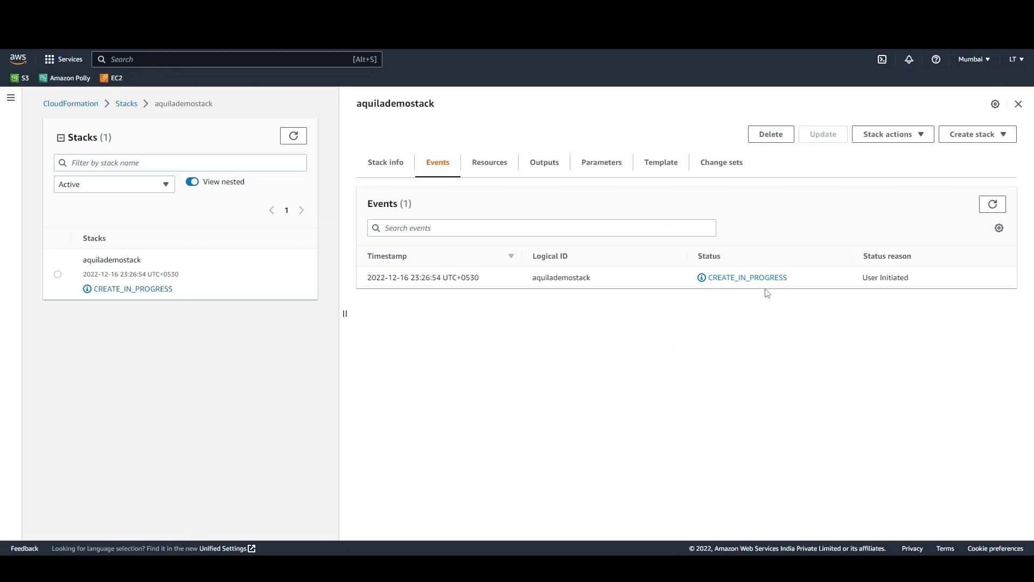
Show the outputs of aquilademostack and copy the AquilaRoleARN value
click(543, 162)
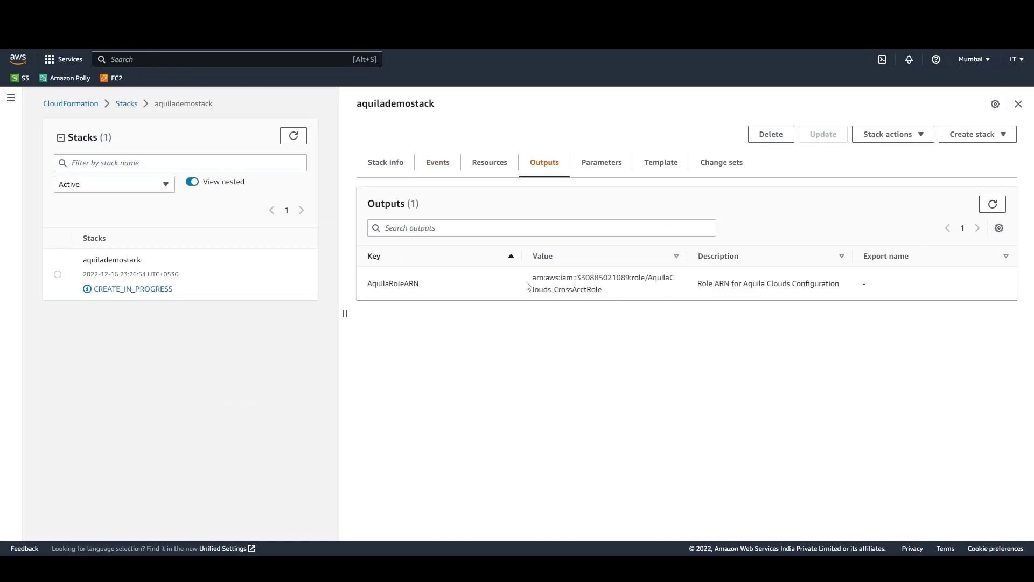
drag(533, 278, 602, 300)
right_click(602, 300)
click(607, 303)
click(474, 289)
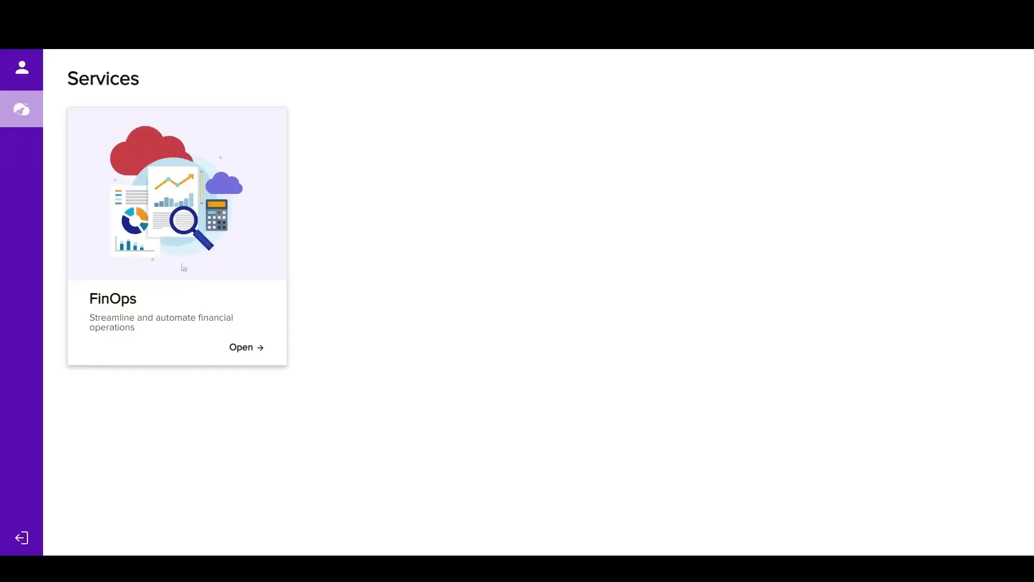
Switch to Aquila Clouds, open the FinOps service and go to the Environments administration page
click(243, 357)
click(22, 258)
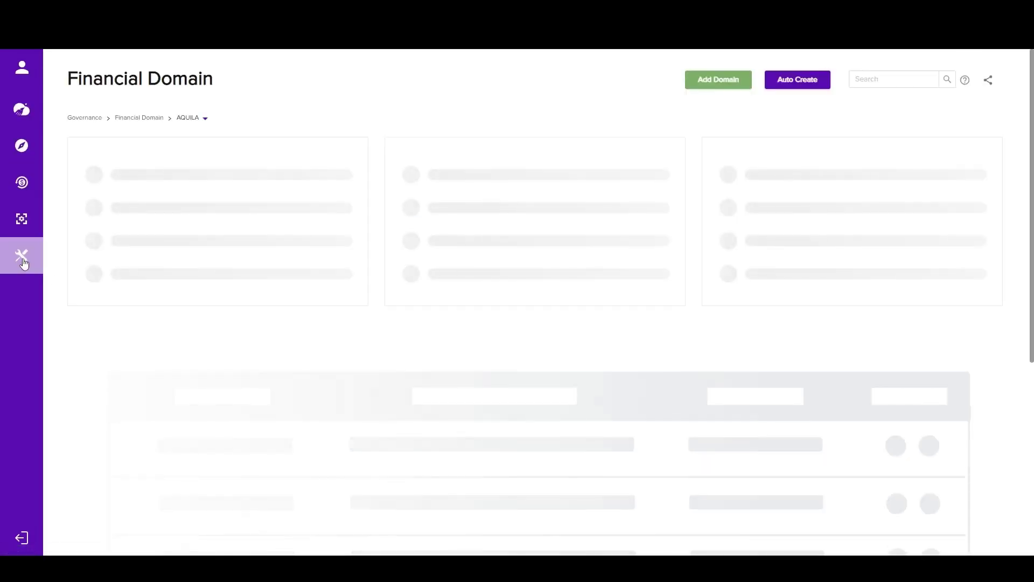
click(23, 259)
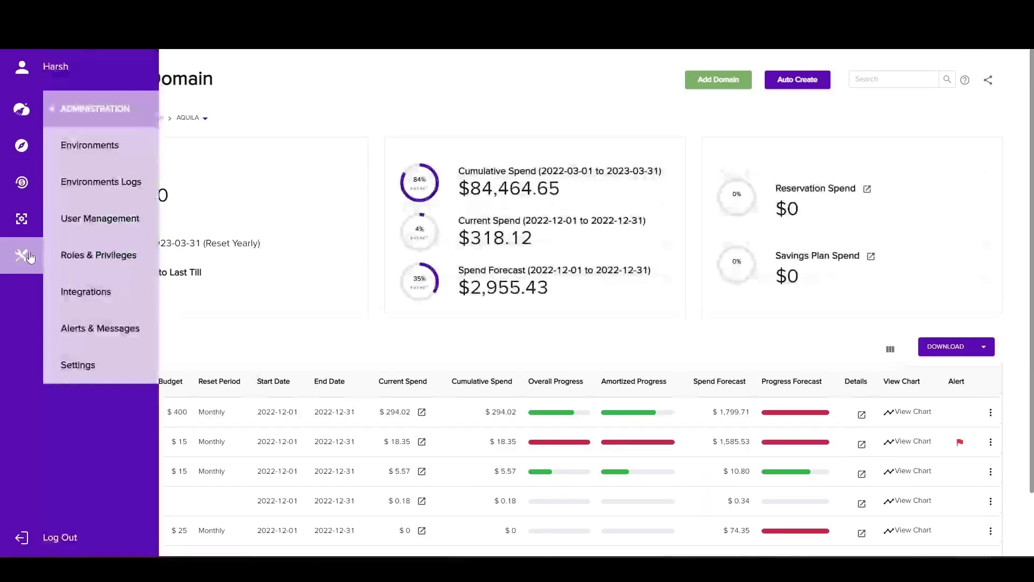
click(82, 153)
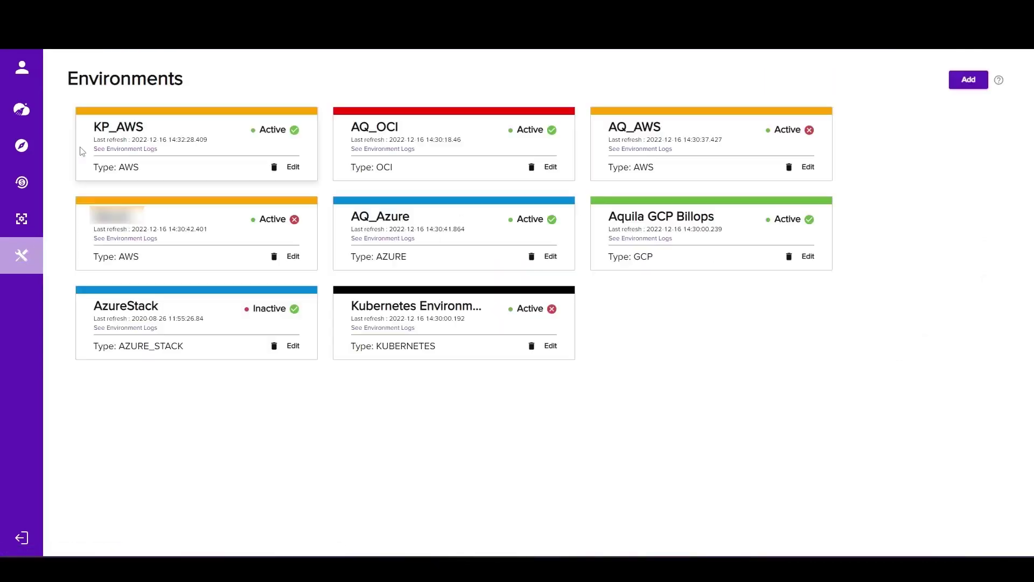
Start a new environment named aquilademo with environment type Amazon AWS and connection type AWS Role ARN
click(968, 80)
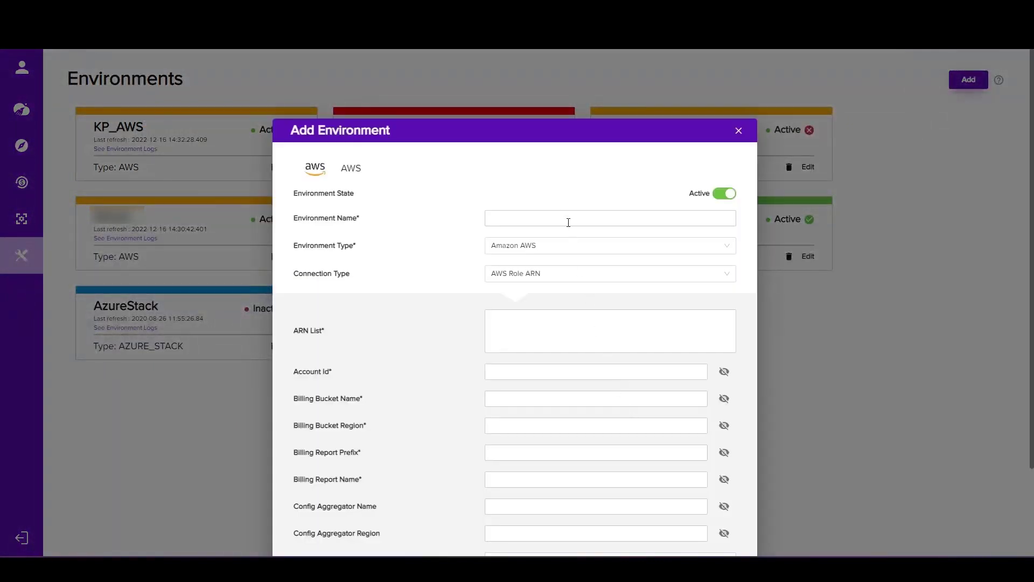
click(566, 218)
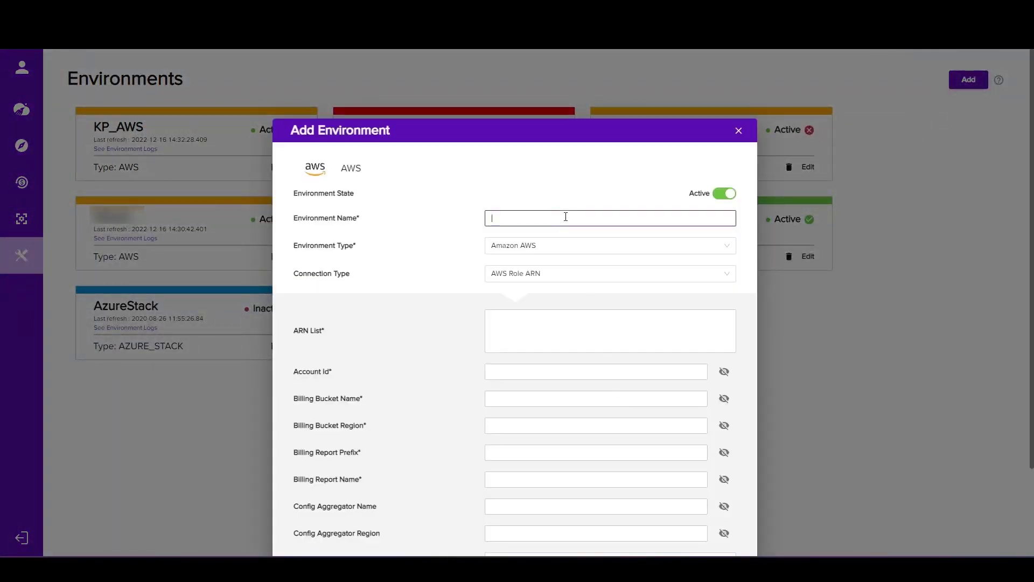
text(aquilade)
click(566, 247)
click(568, 247)
click(551, 274)
click(558, 274)
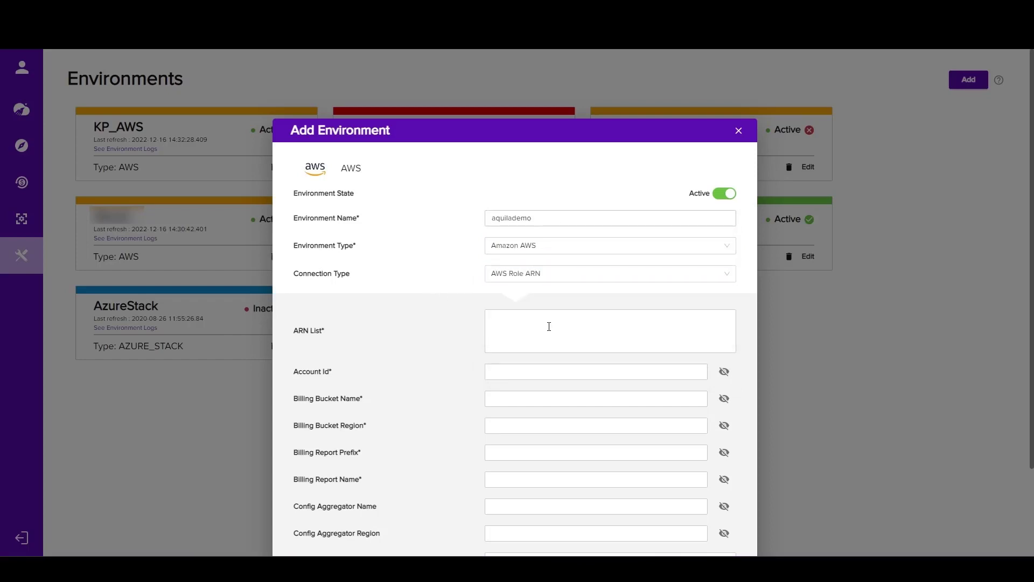
Unmask the environment's Account Id, billing bucket, billing report and config aggregator fields so their entries can be read
scroll(549, 326, down, 1)
scroll(551, 269, down, 1)
click(531, 220)
click(723, 265)
click(724, 292)
click(724, 319)
click(724, 348)
click(724, 373)
click(724, 400)
click(724, 427)
Paste the copied role ARN into ARN List and fill in the Account Id with the account number contained in the ARN
click(577, 214)
key(ctrl+v)
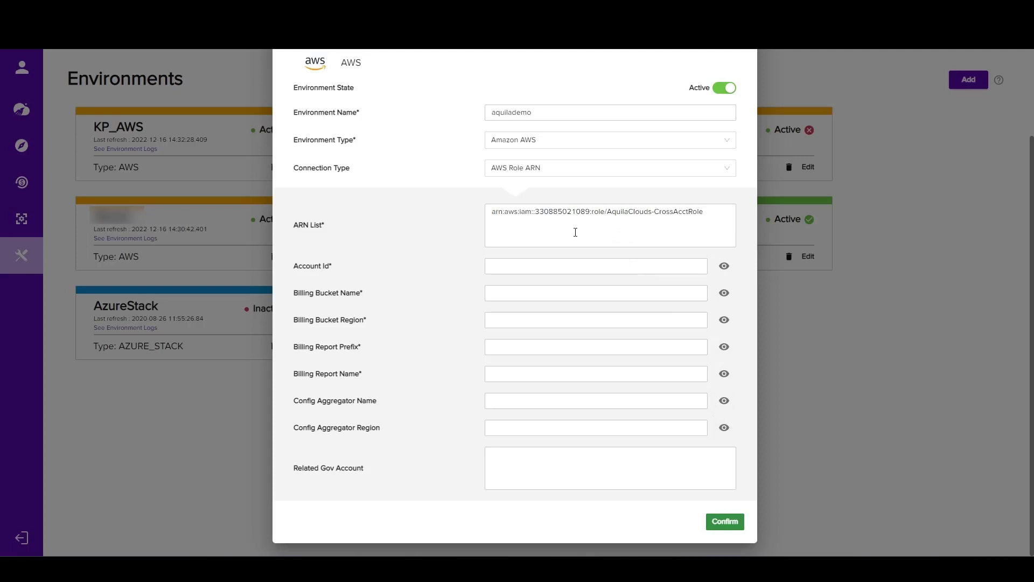
click(205, 8)
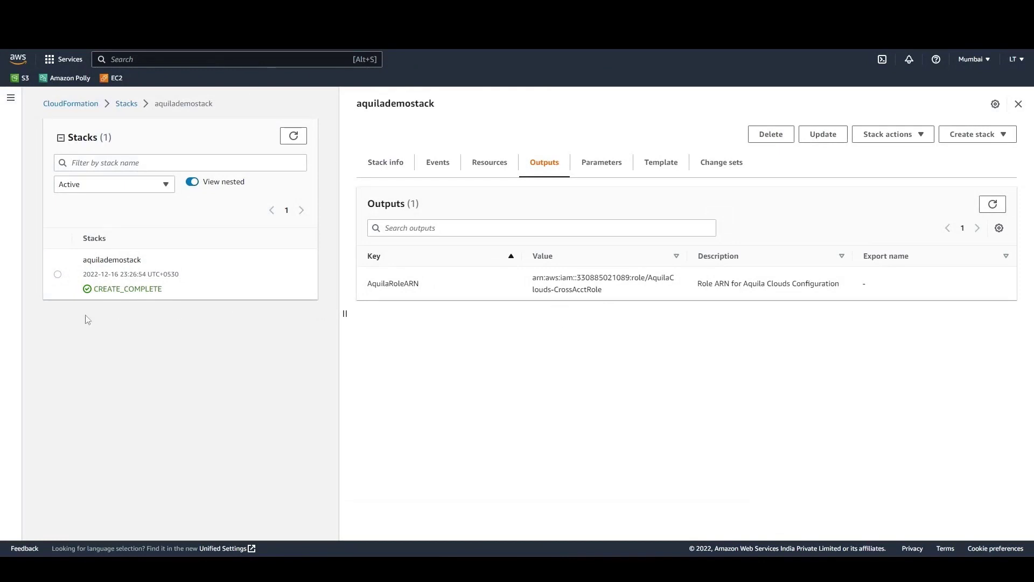
click(1016, 59)
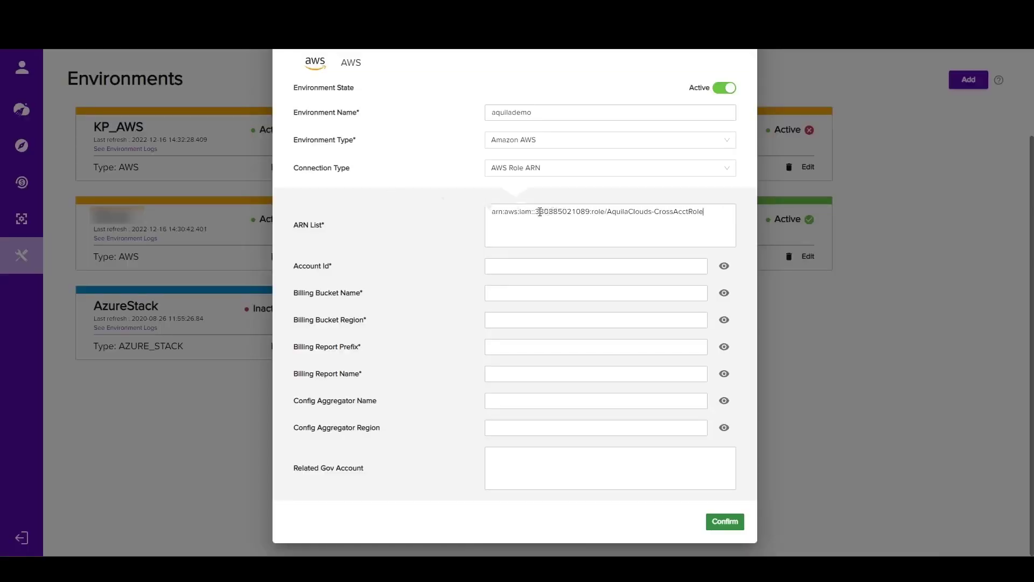
drag(537, 213, 589, 212)
click(525, 261)
key(ctrl+v)
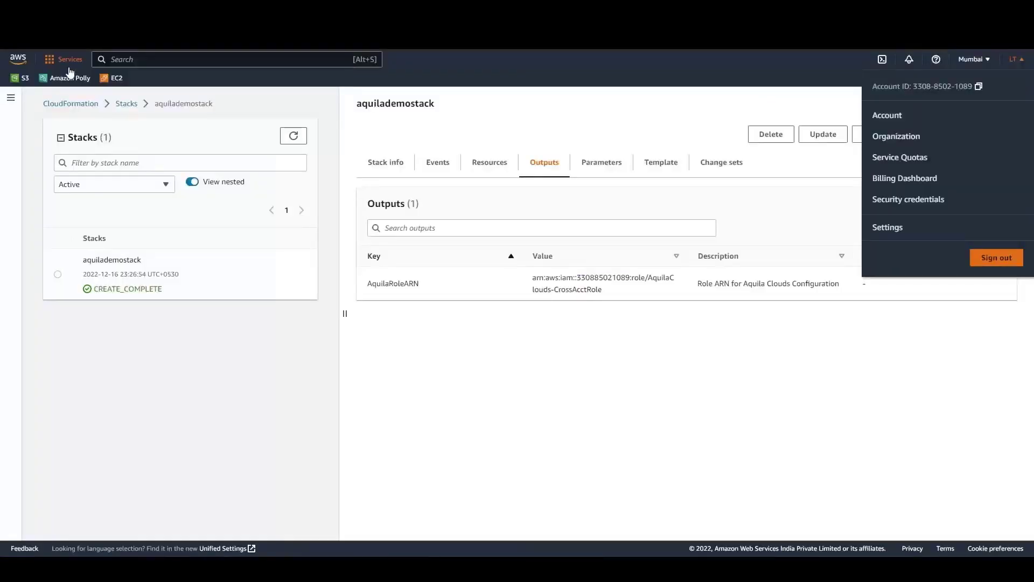
Copy the bucket name aquilademobucket from the S3 bucket list in AWS and enter it as the Billing Bucket Name in Aquila Clouds
click(24, 79)
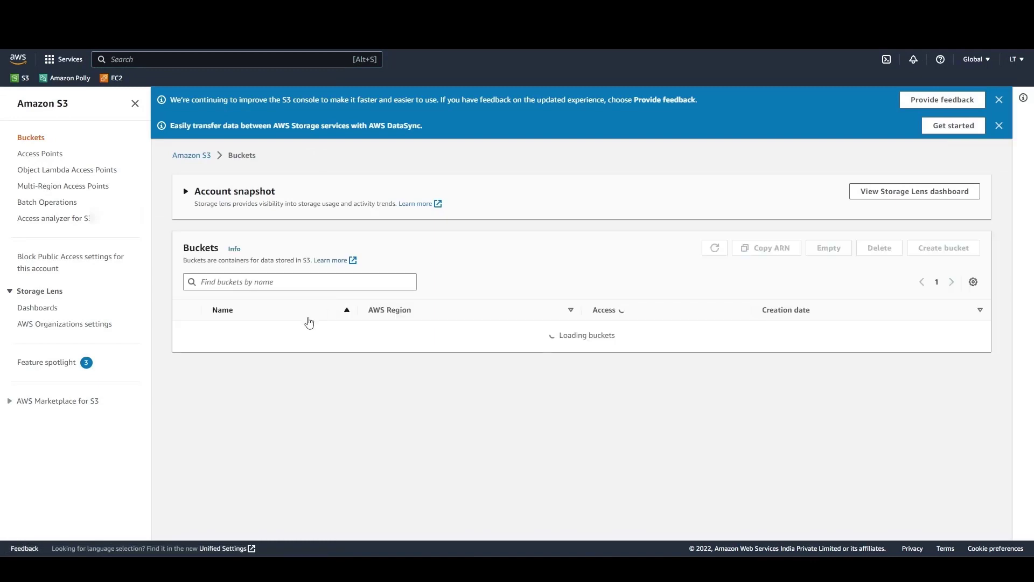
drag(291, 329, 198, 330)
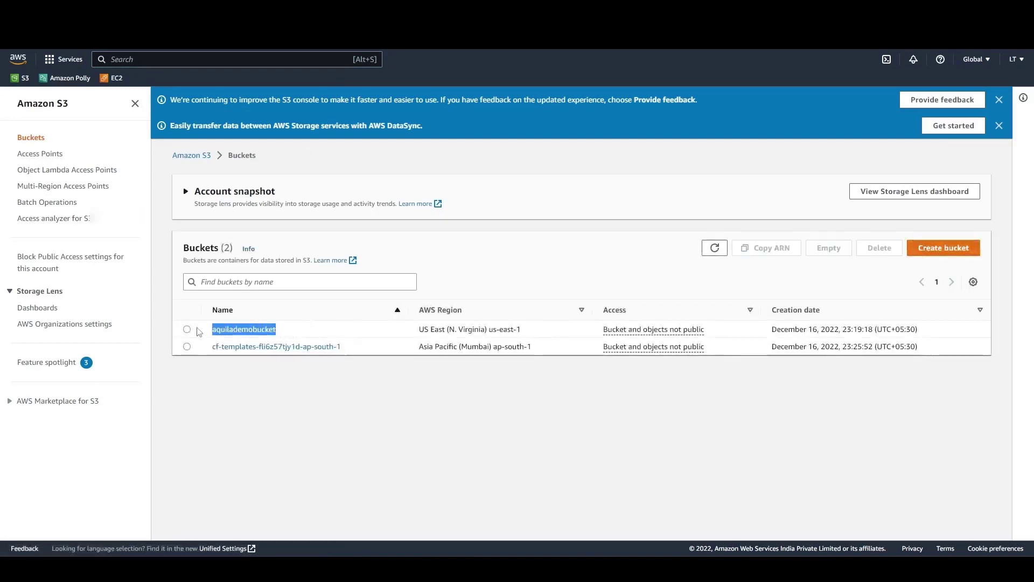
click(62, 9)
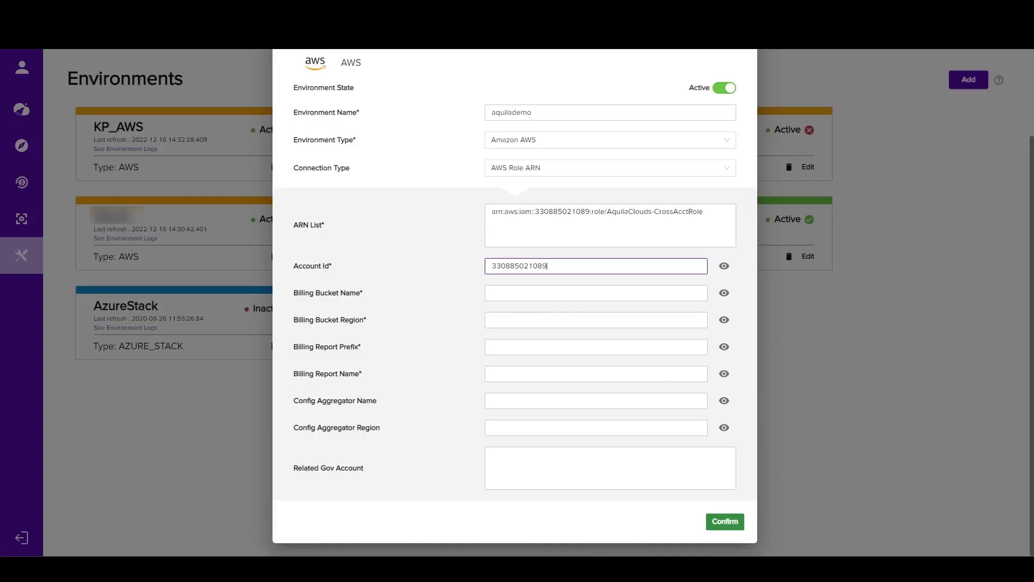
click(519, 298)
key(ctrl+v)
Copy the region code us-east-1 of aquilademobucket from AWS S3 and enter it as the Billing Bucket Region in Aquila Clouds
click(515, 320)
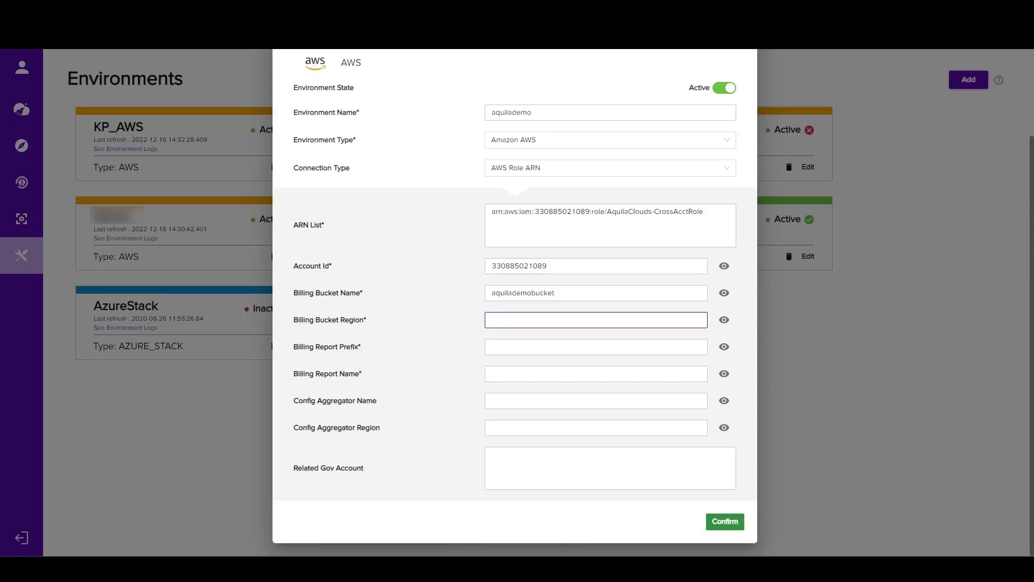
click(189, 10)
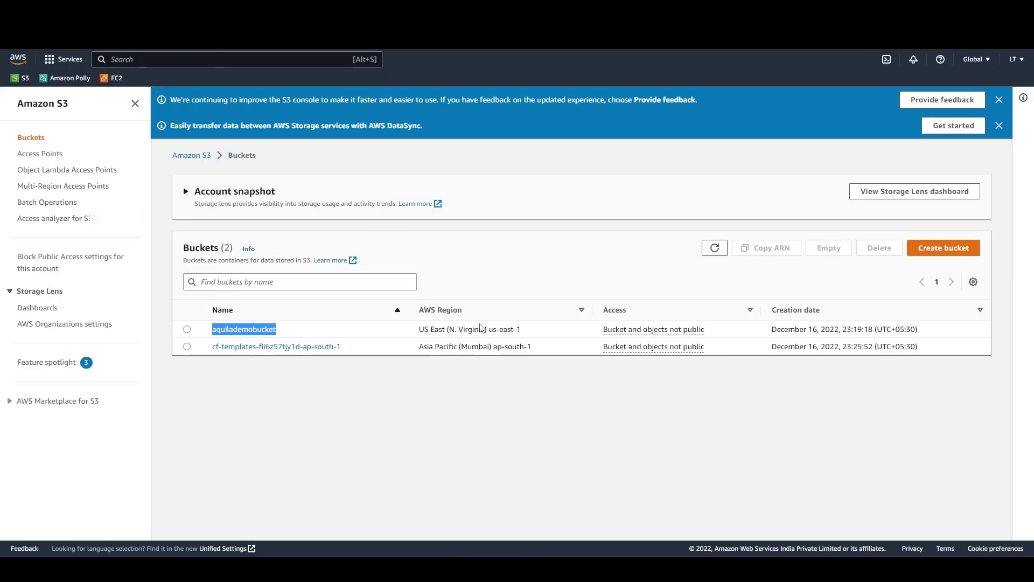
drag(489, 330, 521, 338)
right_click(521, 337)
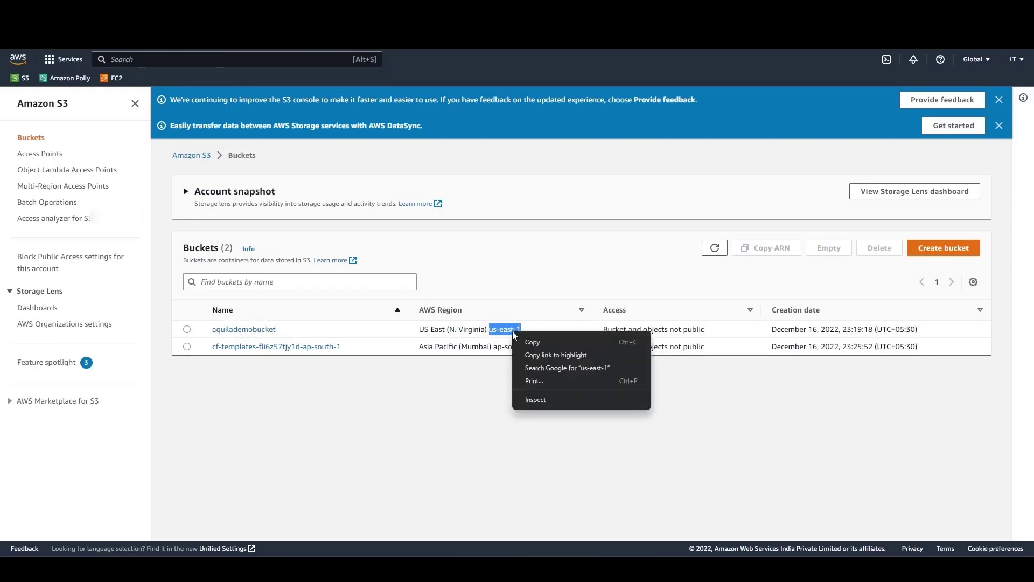
click(533, 340)
click(137, 57)
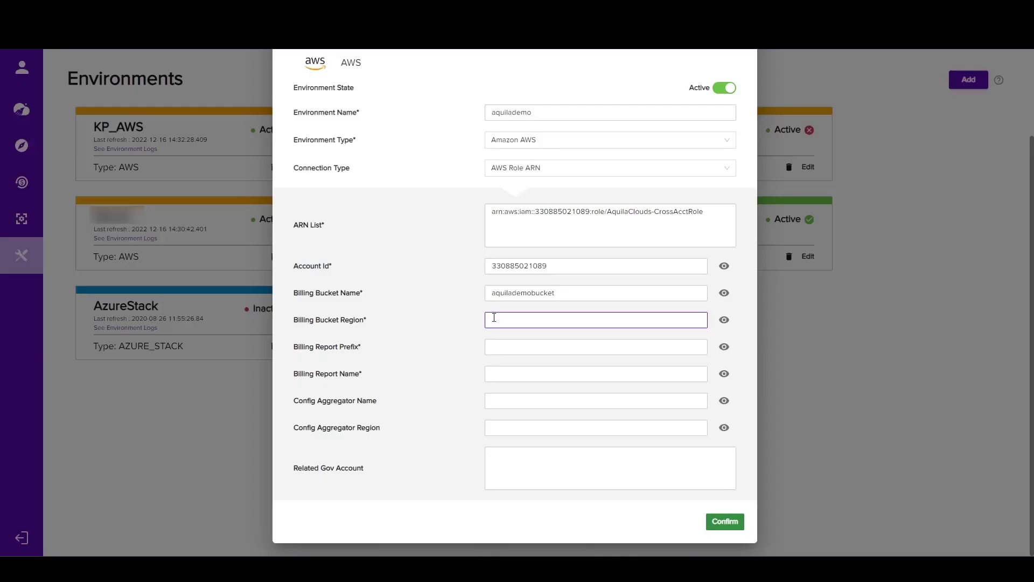
right_click(493, 319)
click(526, 402)
Set the Billing Report Prefix to aquilademo, fill in the Billing Report Name, and confirm the new environment
click(497, 351)
text(aaa)
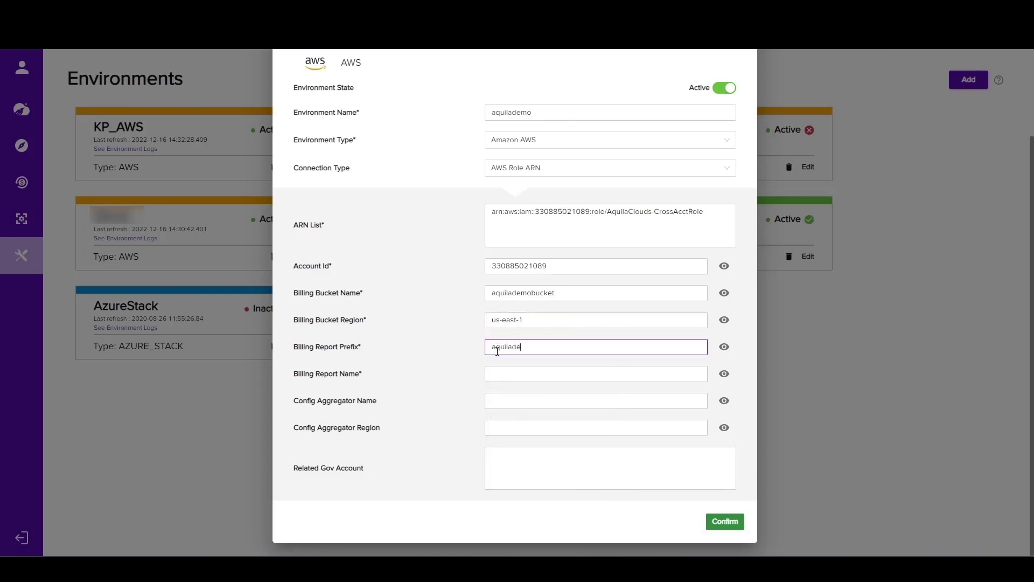
key(Tab)
key(Tab)
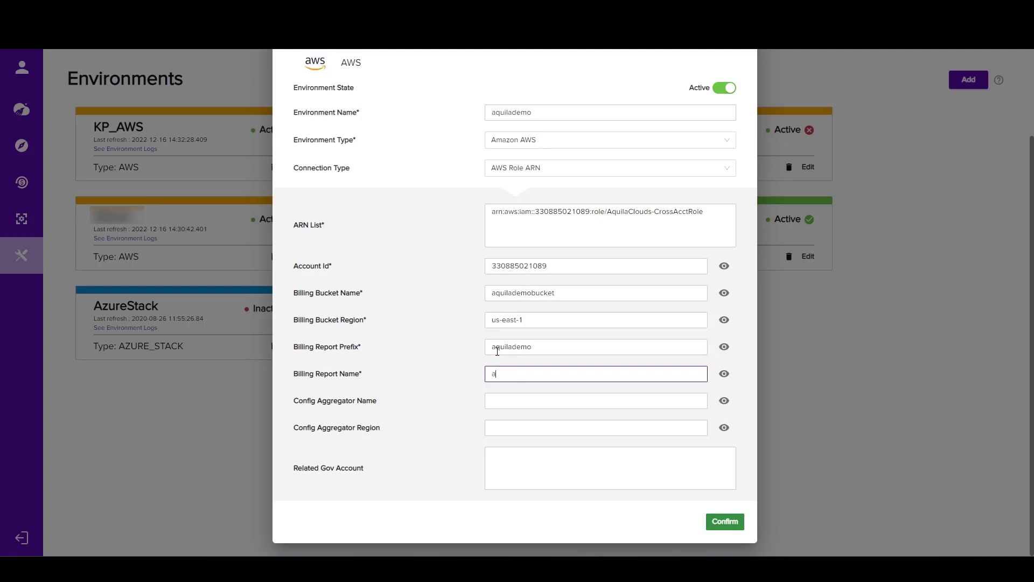
text(aquilademobucket)
click(724, 521)
click(725, 522)
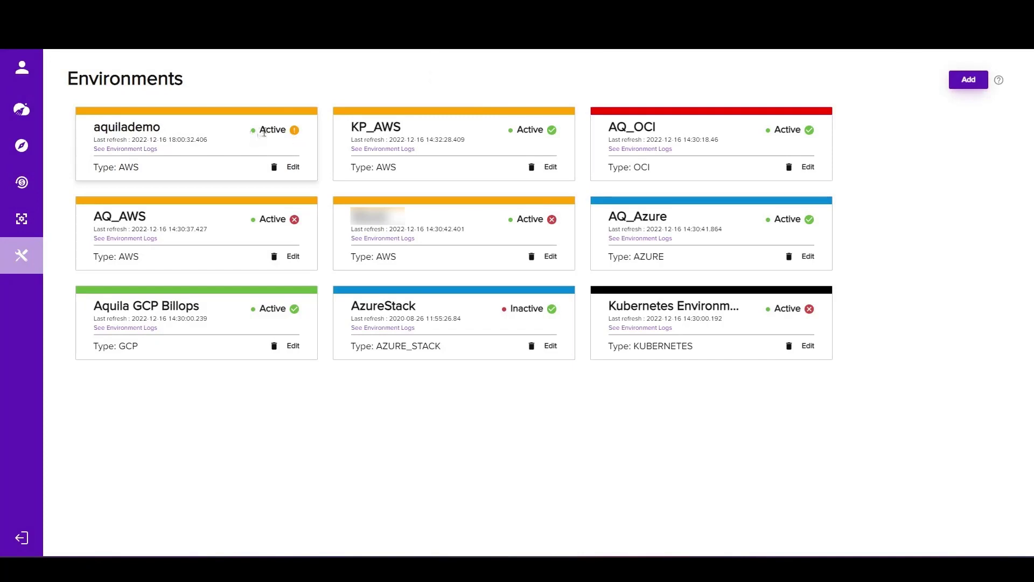
Open the environment logs of the aquilademo environment
click(153, 149)
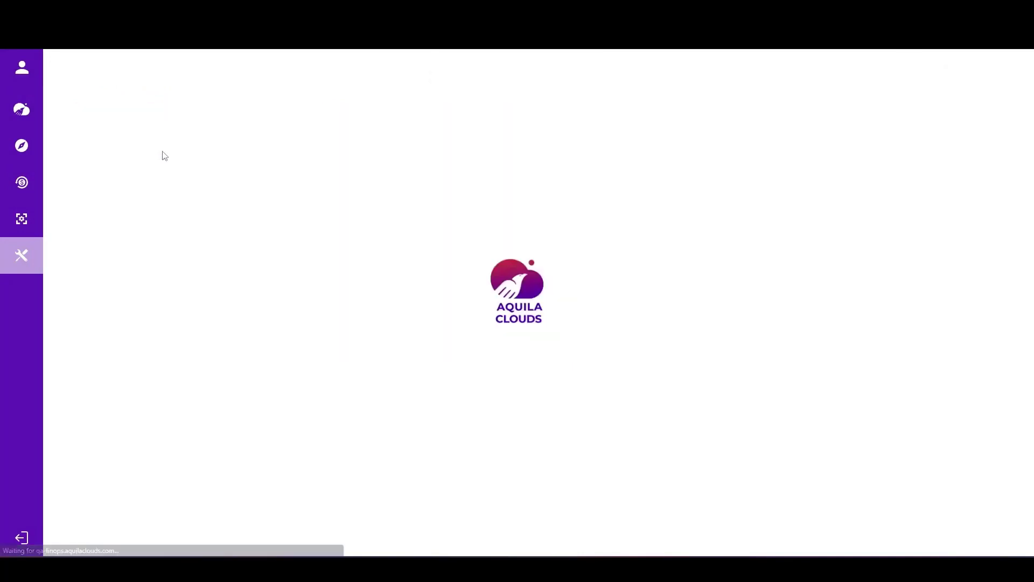